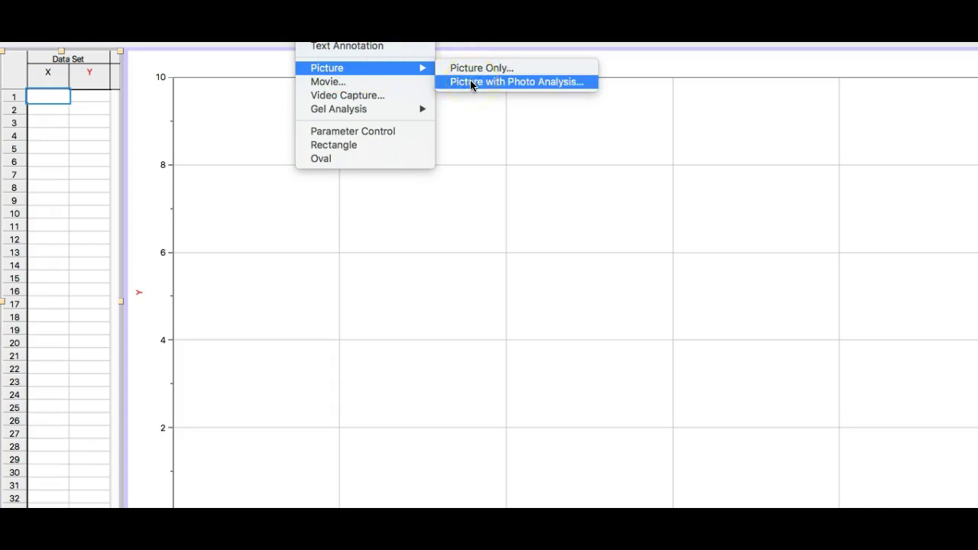
Step: Insert the picture scooby-doo-shocked.png from the Desktop with photo analysis and reposition and enlarge it over the graph
left_click(470, 83)
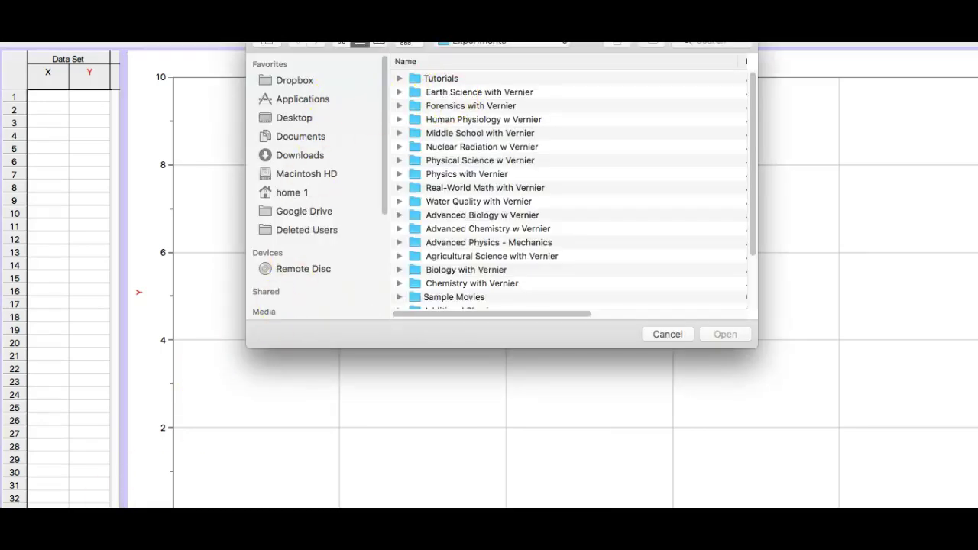
left_click(294, 118)
double_click(459, 79)
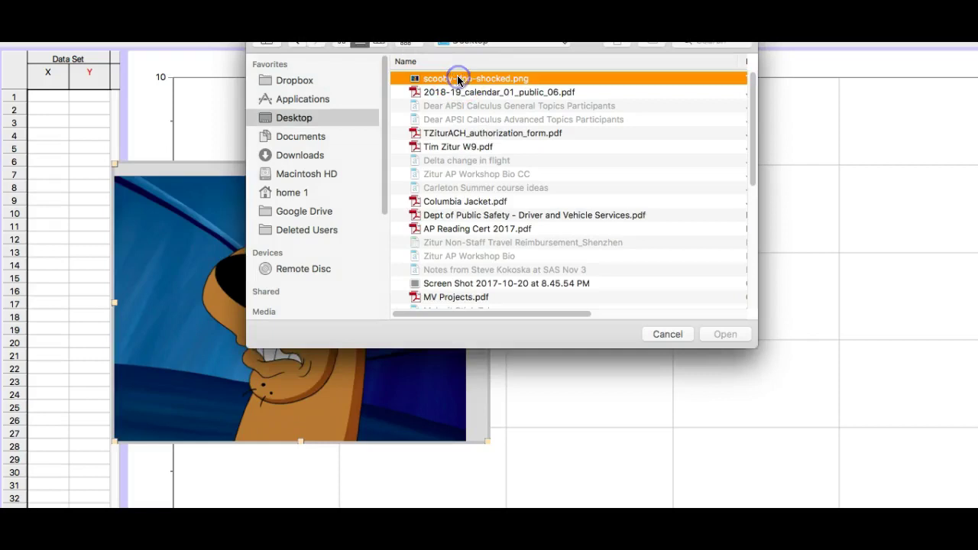
left_click(365, 282)
left_click(297, 313)
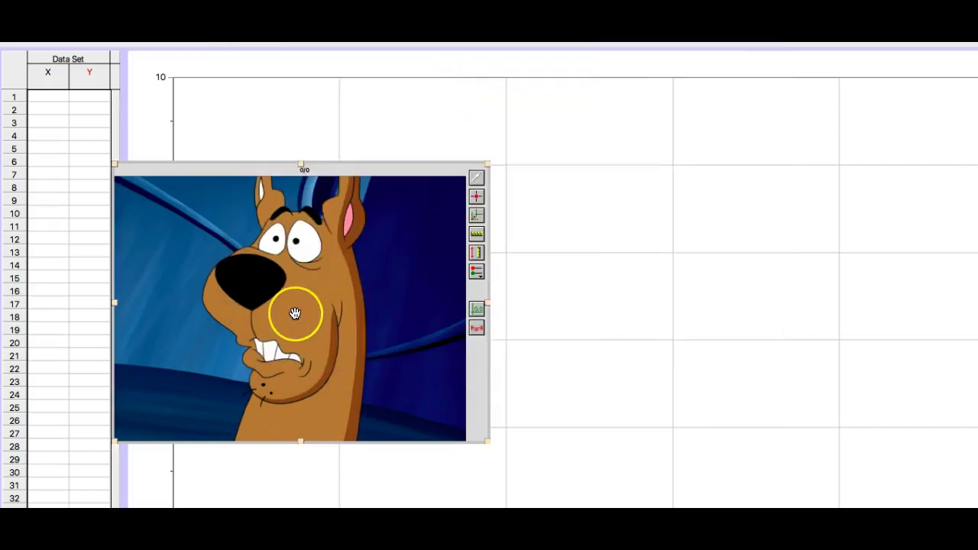
left_click(289, 311)
left_click_drag(287, 308, 352, 376)
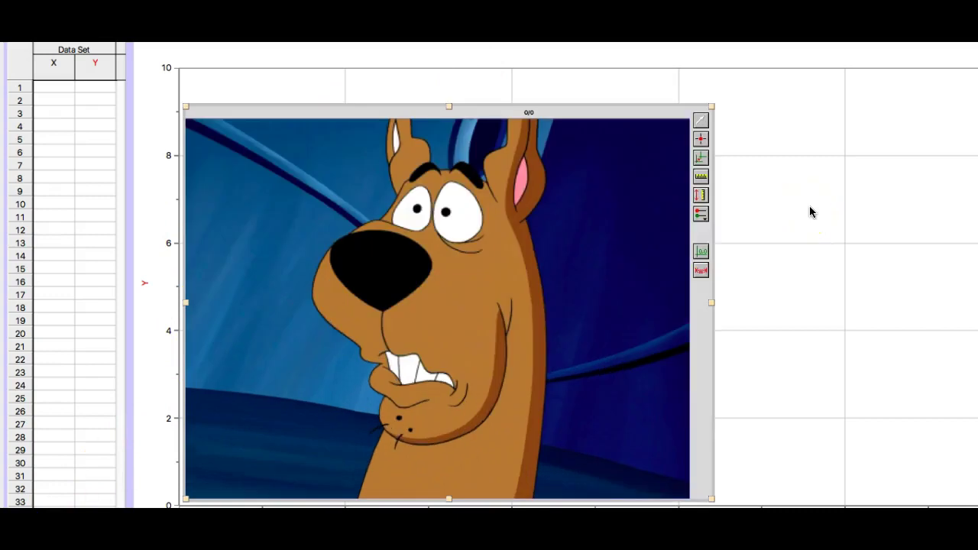
Step: Set the photo analysis origin at the lower-left corner of the picture, keeping the axes horizontal and vertical
left_click(701, 159)
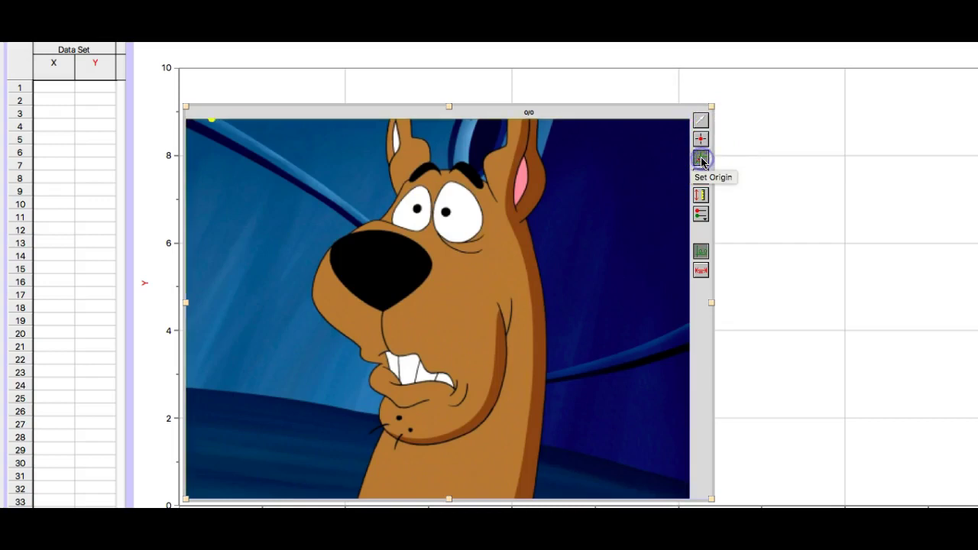
left_click(190, 495)
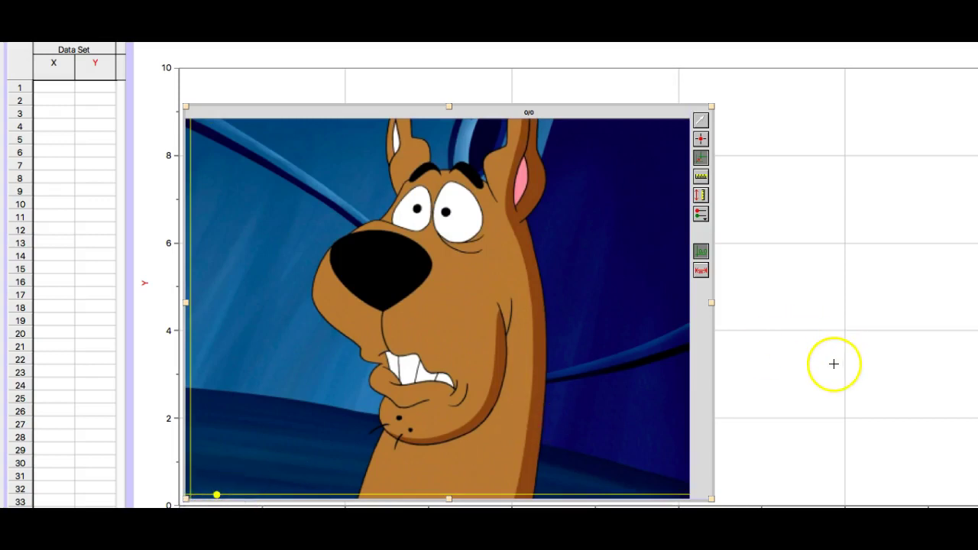
left_click(218, 495)
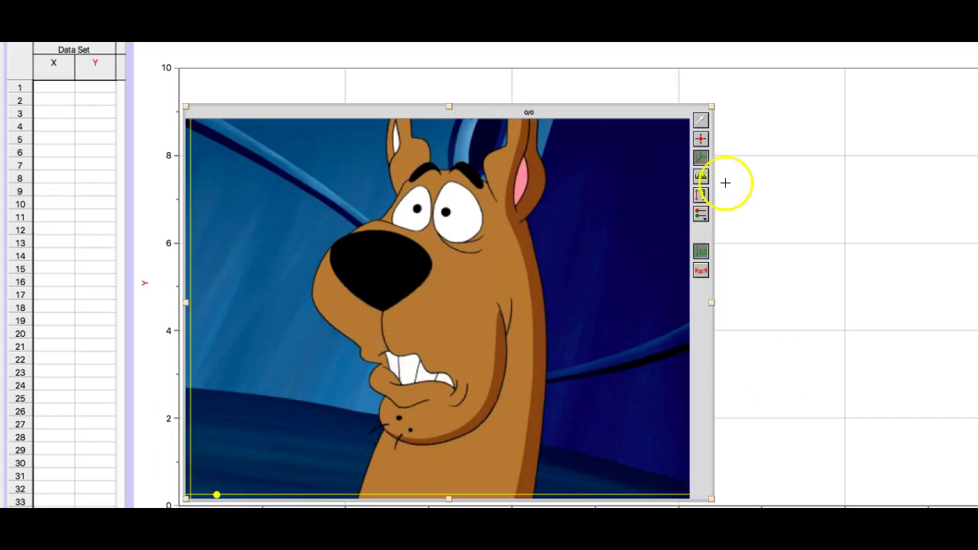
Step: Add photo analysis points up the back of the dog's neck, from the picture's bottom edge to the base of the ear
left_click(702, 141)
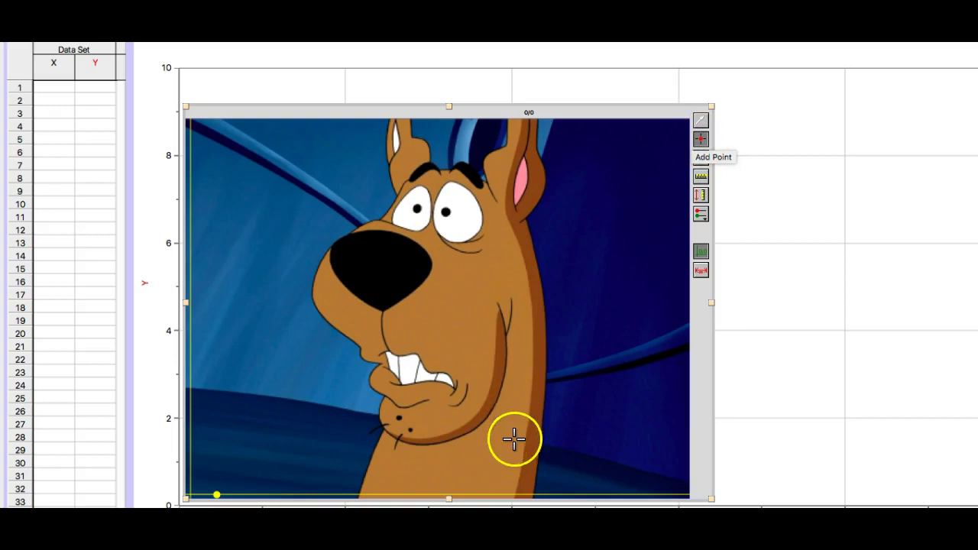
left_click(532, 493)
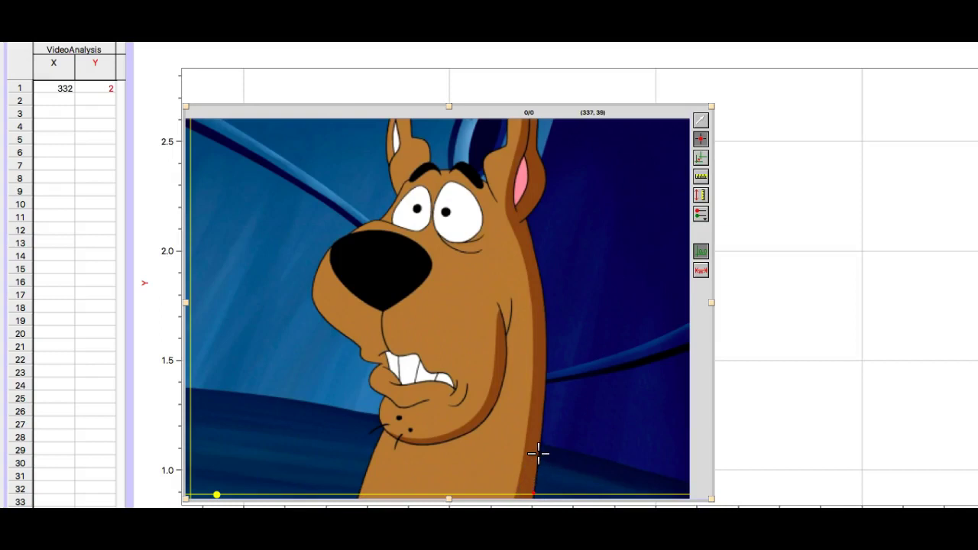
left_click(544, 399)
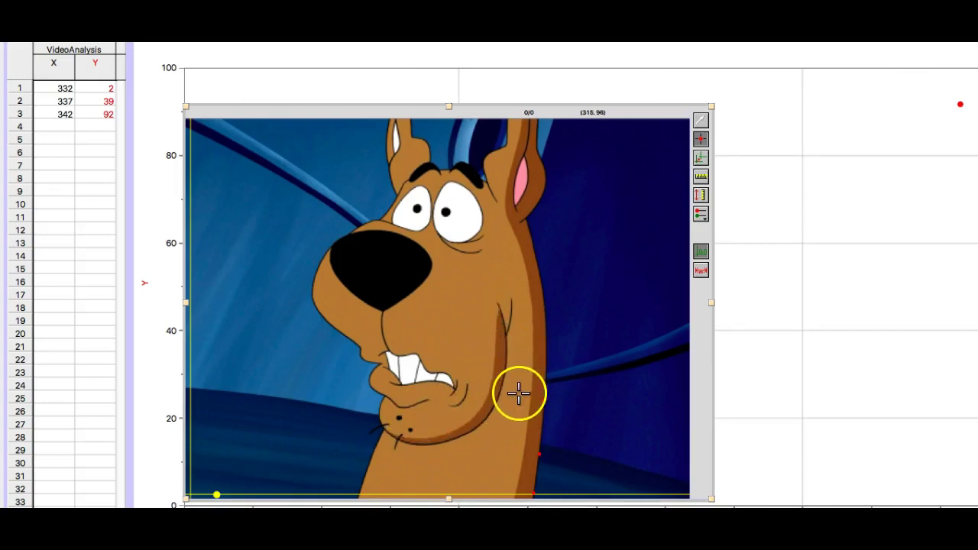
left_click(545, 356)
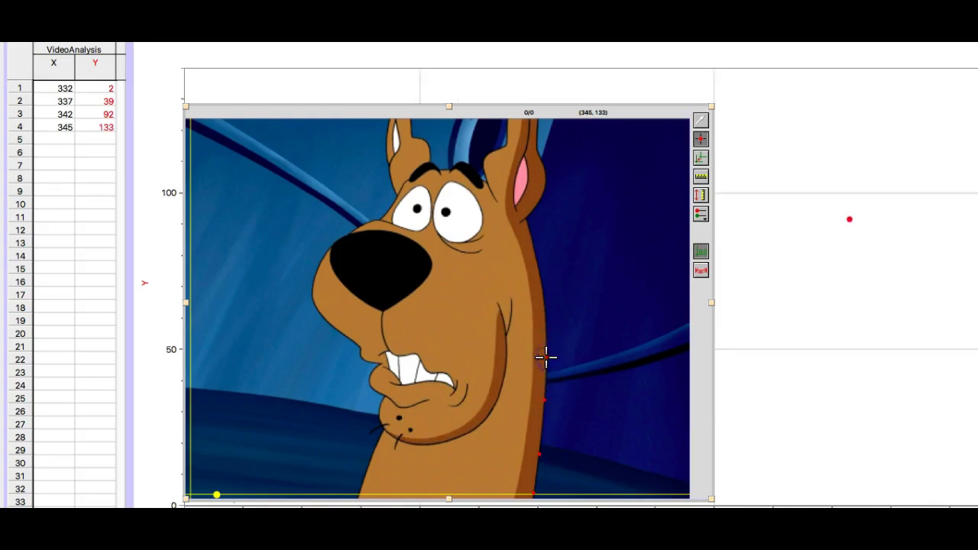
left_click(539, 280)
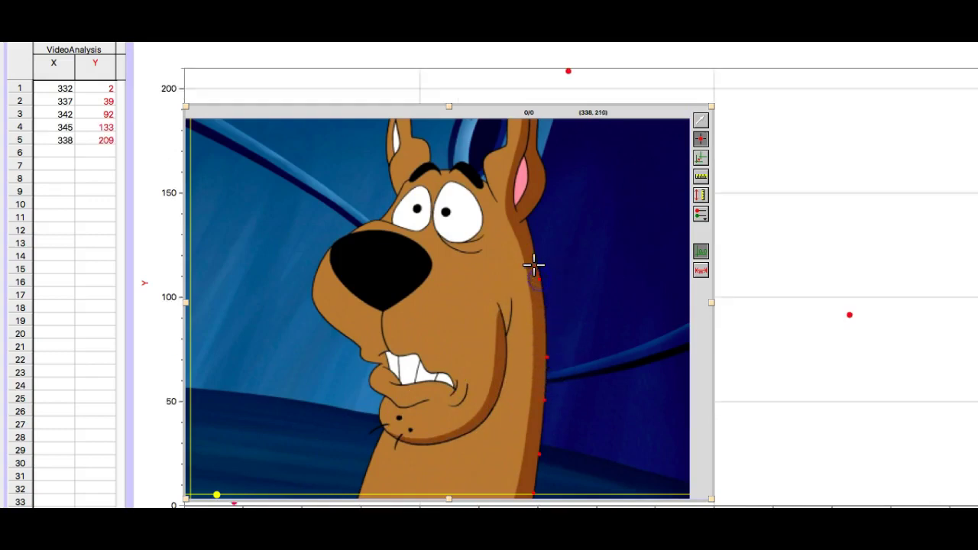
left_click(525, 221)
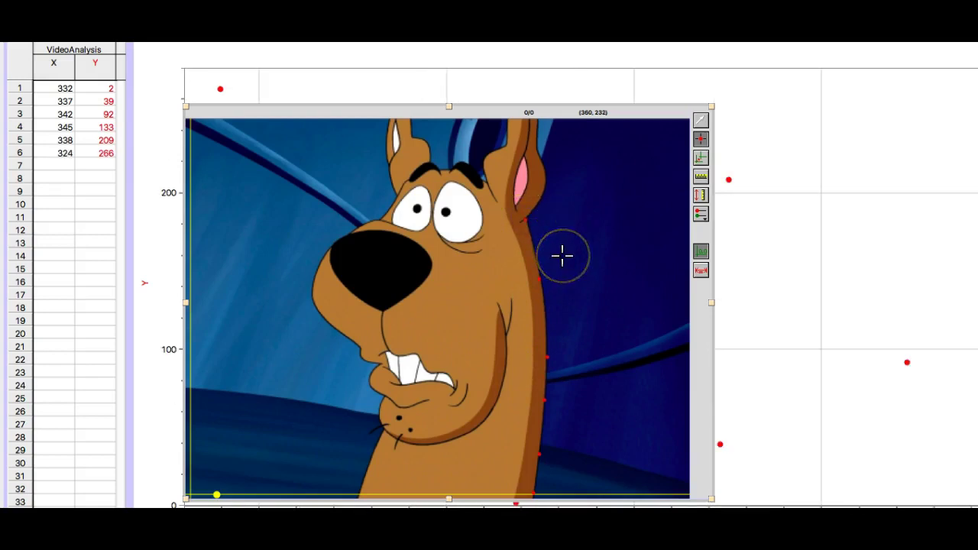
Step: Continue adding points around the ears, along the rest of the face outline and around both eyes
left_click(537, 203)
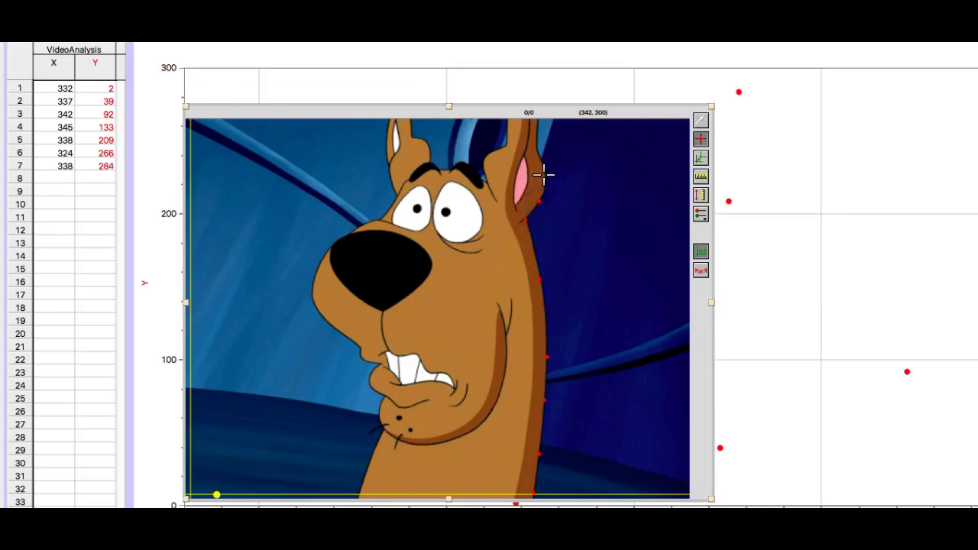
left_click(545, 168)
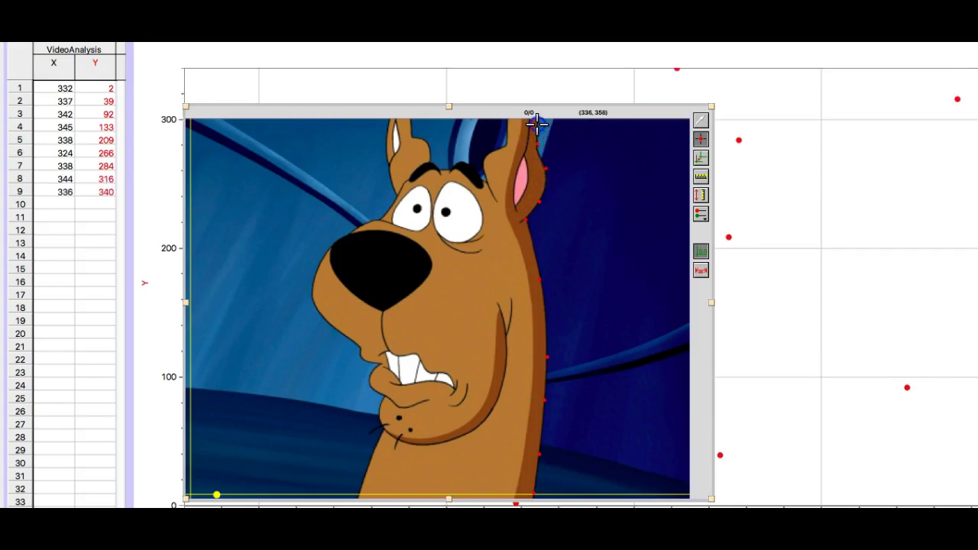
left_click(536, 122)
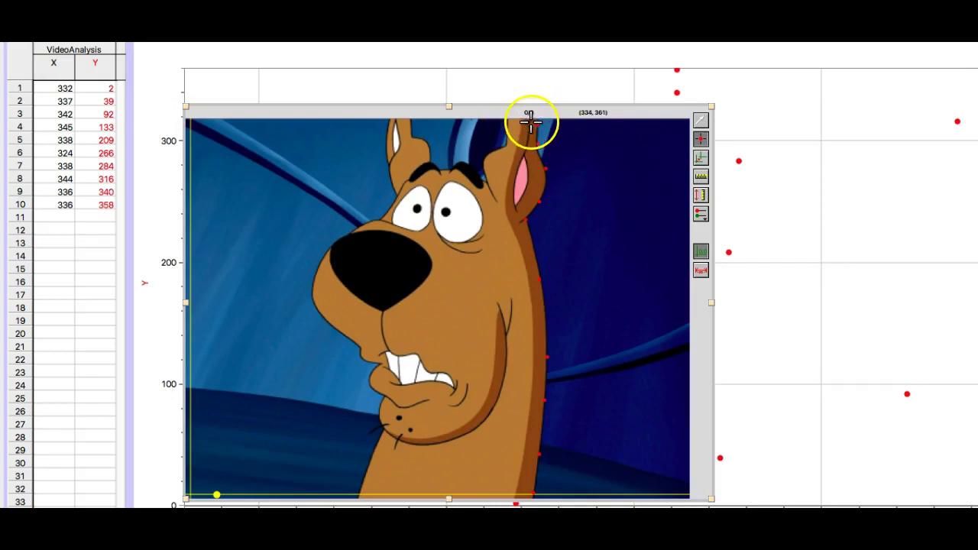
left_click(528, 122)
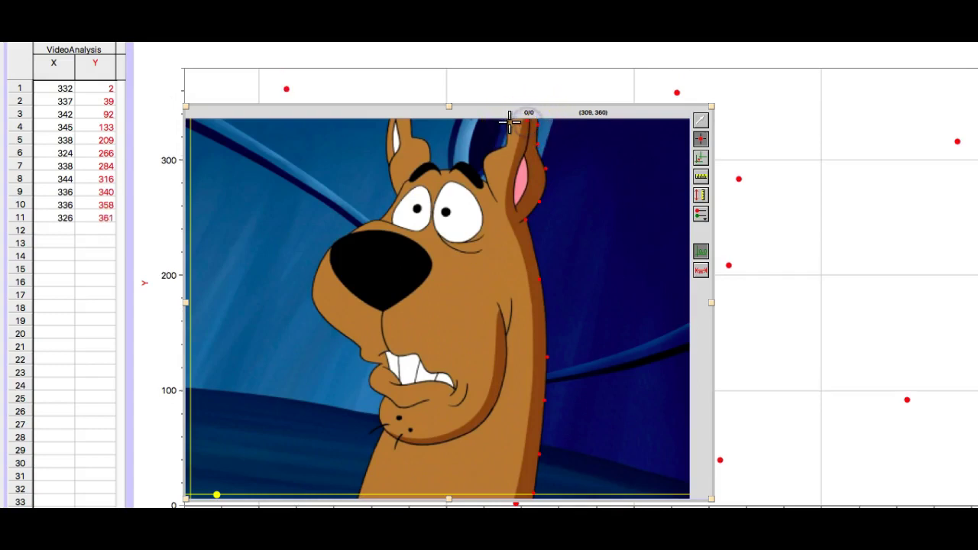
left_click(509, 123)
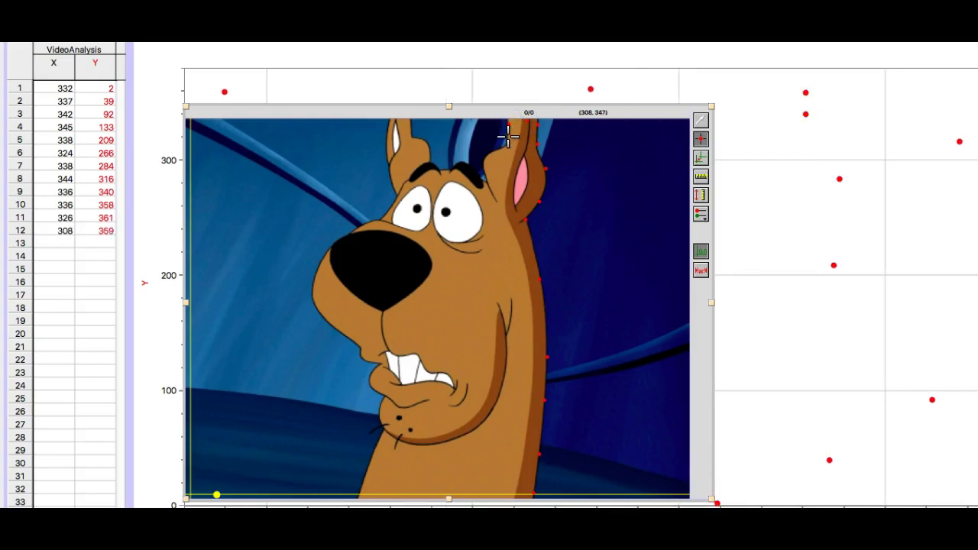
left_click(508, 139)
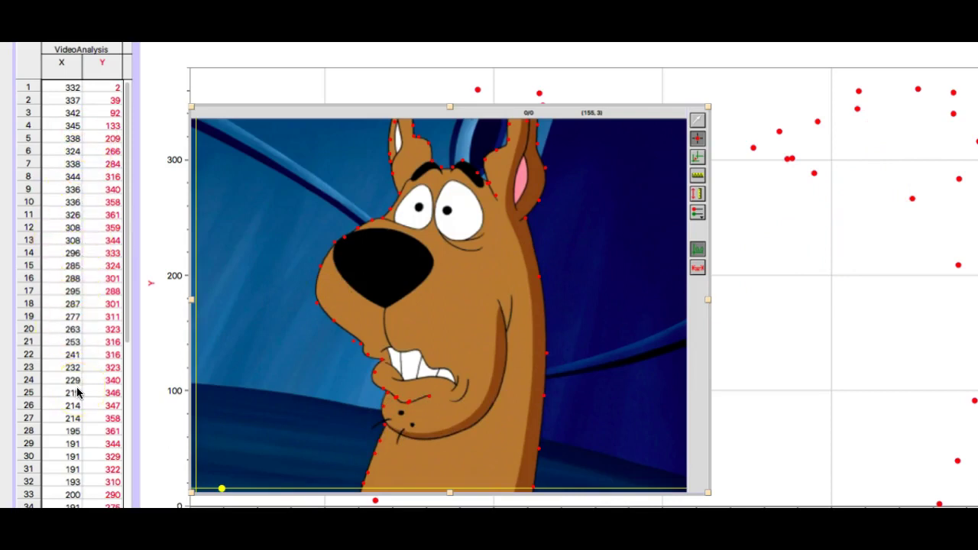
left_click(127, 406)
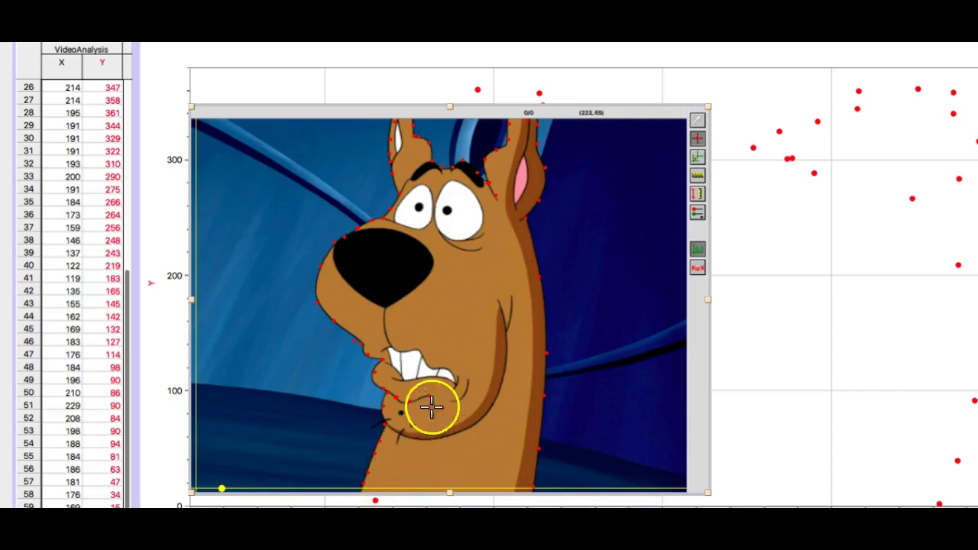
left_click(450, 382)
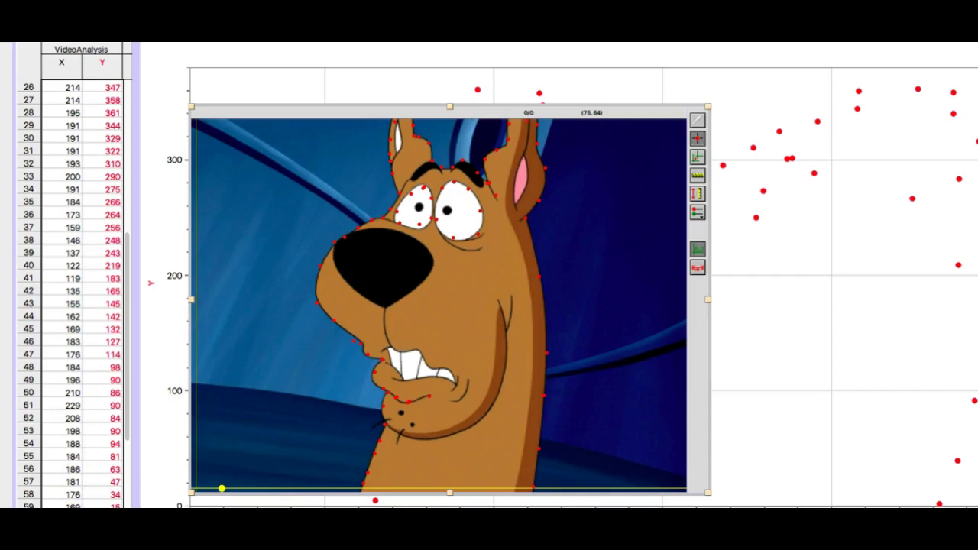
Step: Copy the X and Y point data from the table and paste it into a blank Excel sheet starting at cell A1
left_click_drag(77, 458, 79, 484)
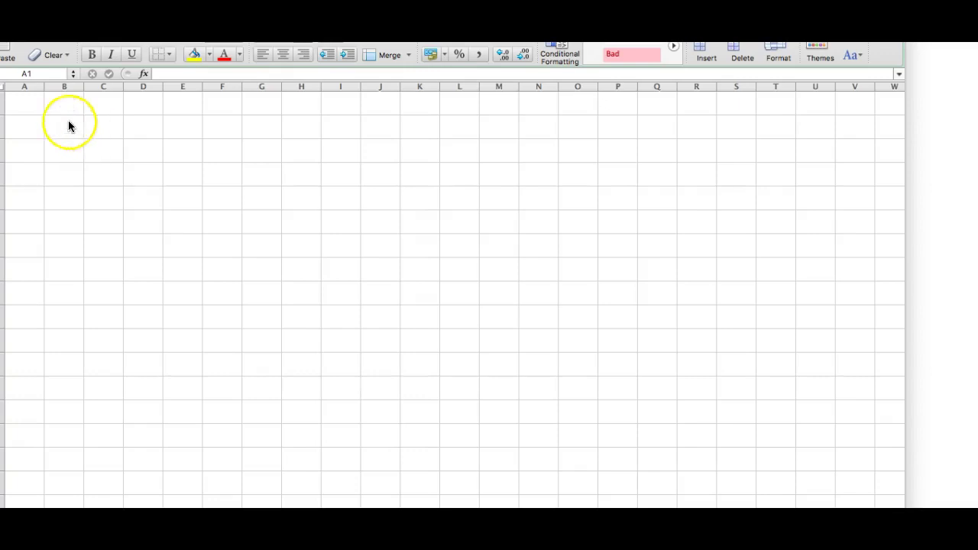
left_click(29, 101)
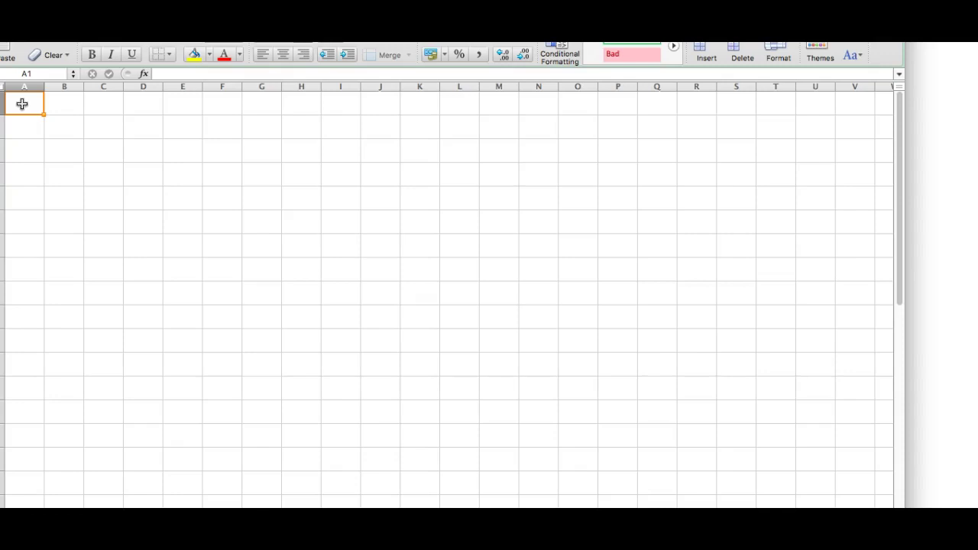
key("super+v")
left_click(68, 317)
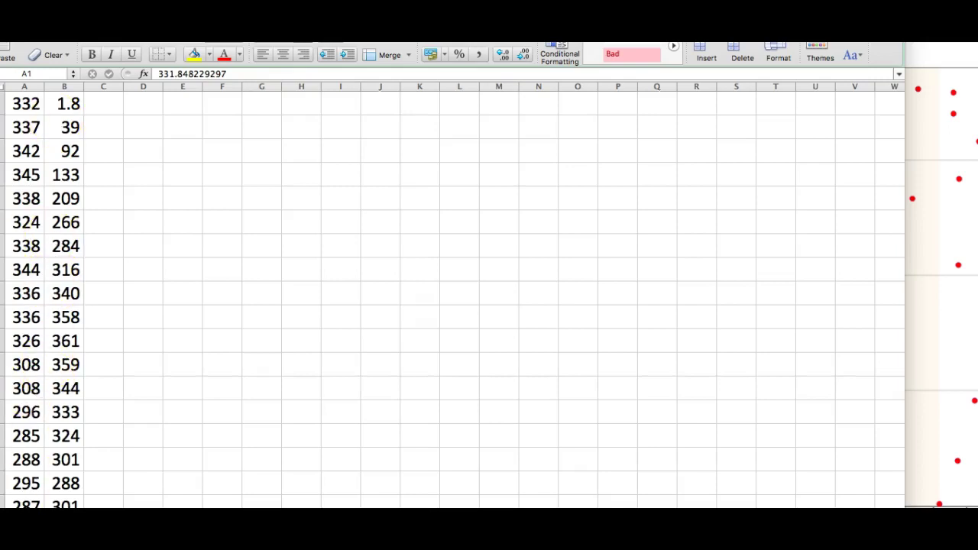
Step: Insert blank cells at A66:B66, above the coordinate pair 268, 295, shifting the data below down
scroll(169, 412, "down", 5)
scroll(169, 412, "down", 10)
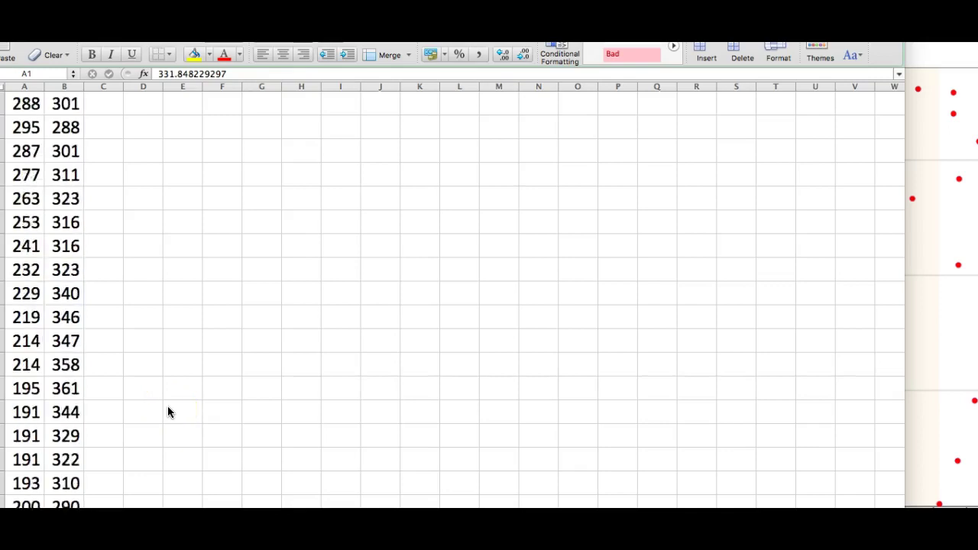
scroll(169, 412, "down", 6)
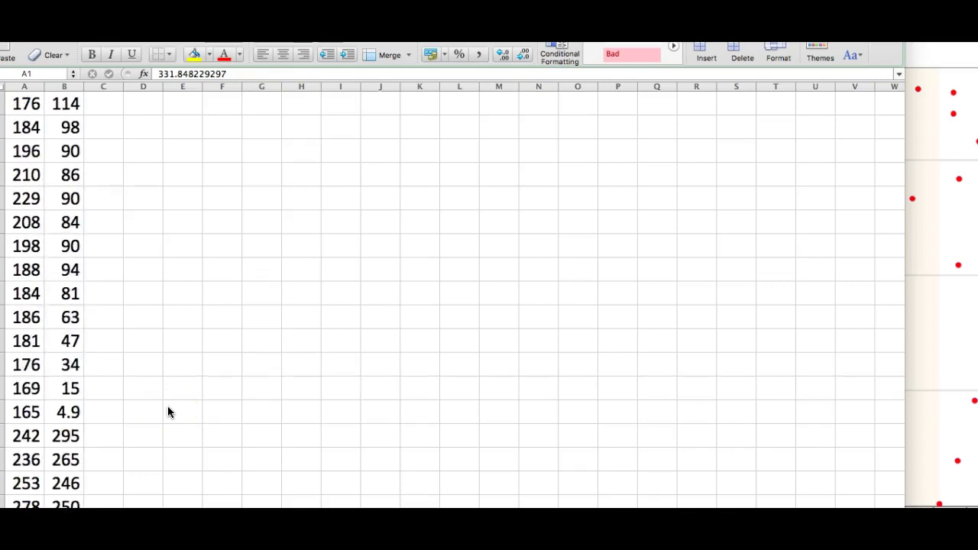
scroll(169, 412, "down", 9)
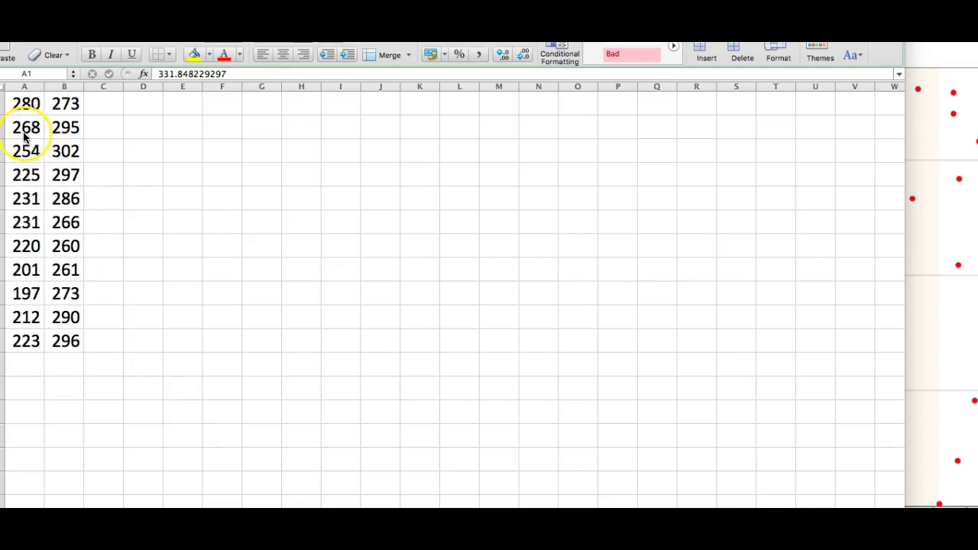
key("super+v")
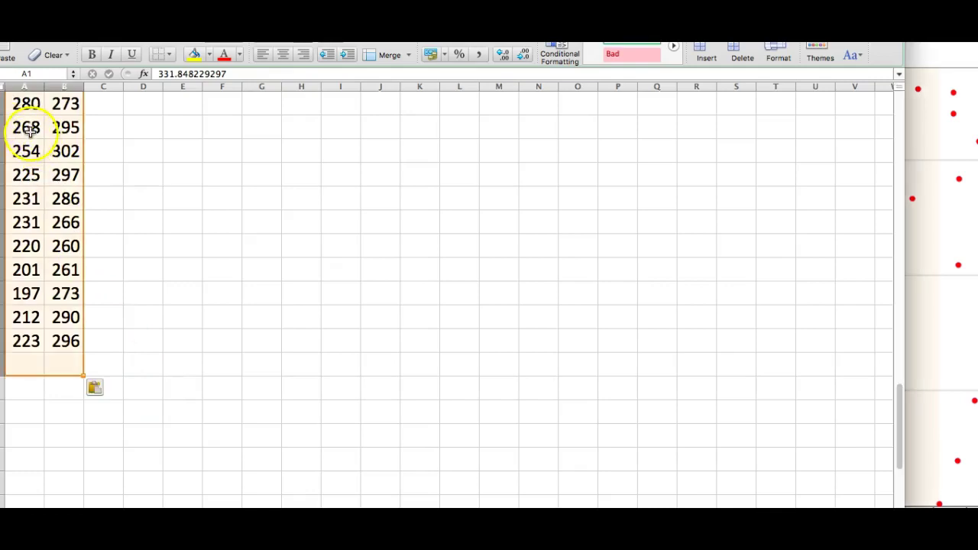
left_click(27, 128)
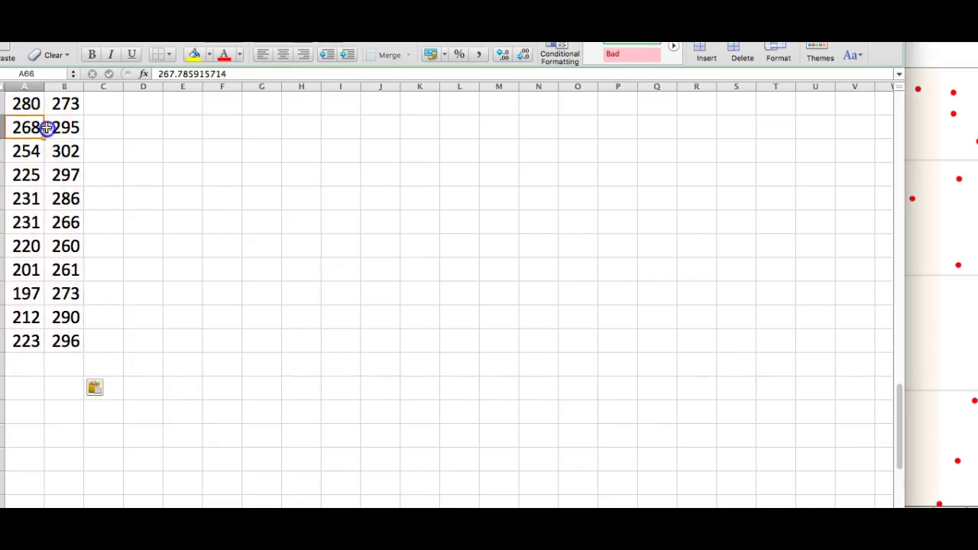
left_click_drag(47, 127, 59, 129)
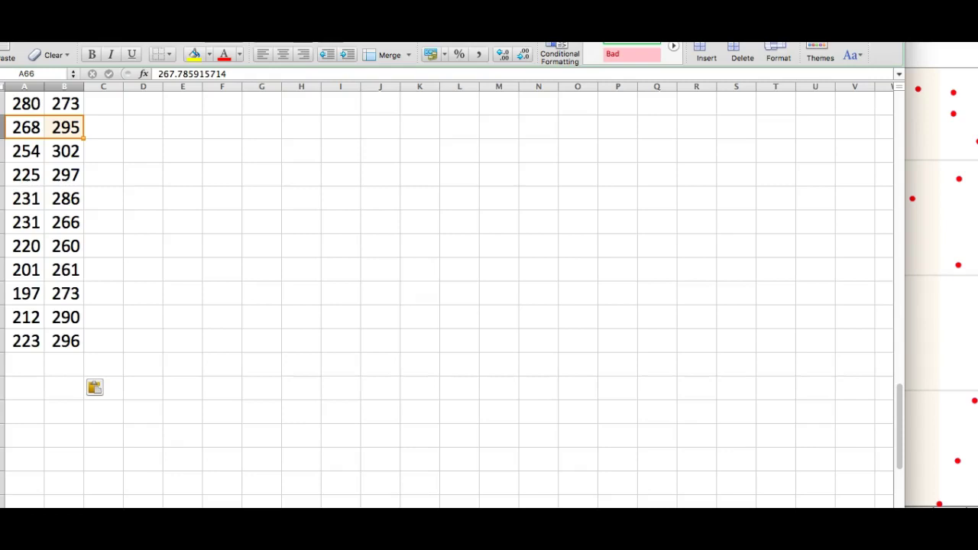
key("super+shift+equal")
left_click(26, 127)
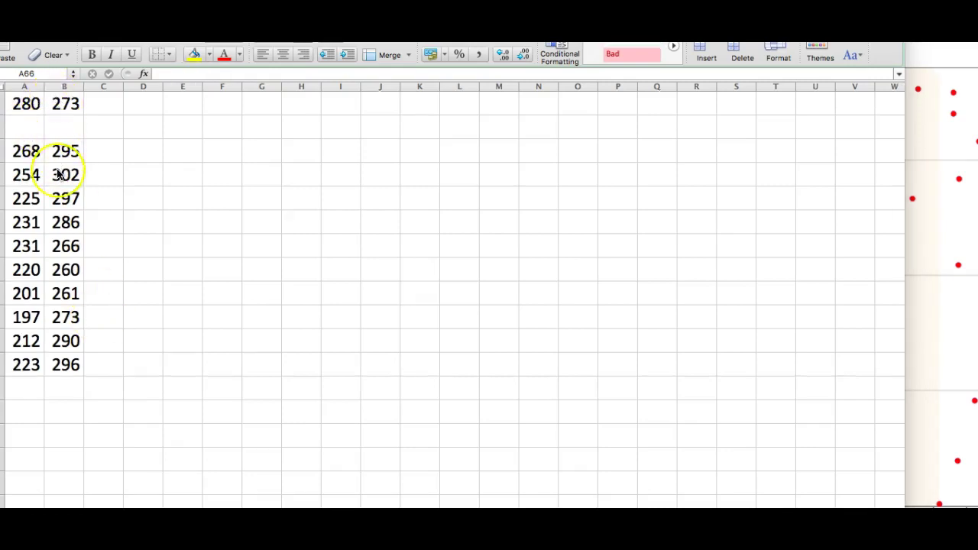
Step: Insert blank cells at A60:B60, above the coordinate pair 165, 4.9, shifting the data below down
scroll(60, 175, "up", 5)
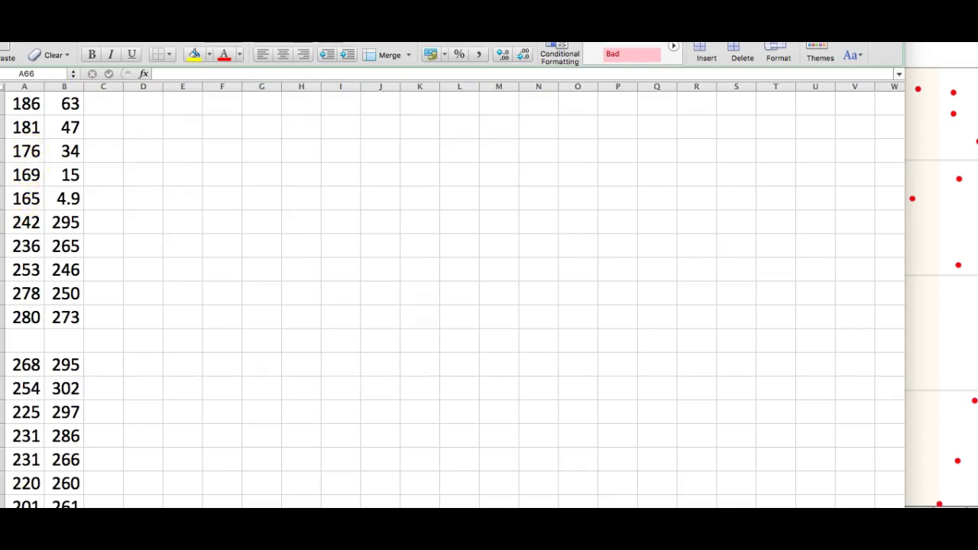
left_click_drag(46, 43, 70, 43)
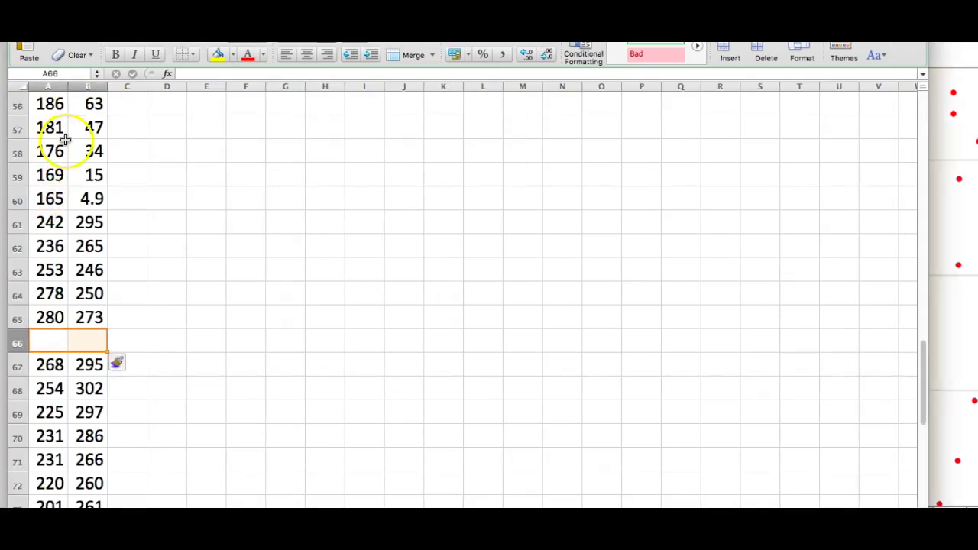
left_click_drag(40, 198, 80, 199)
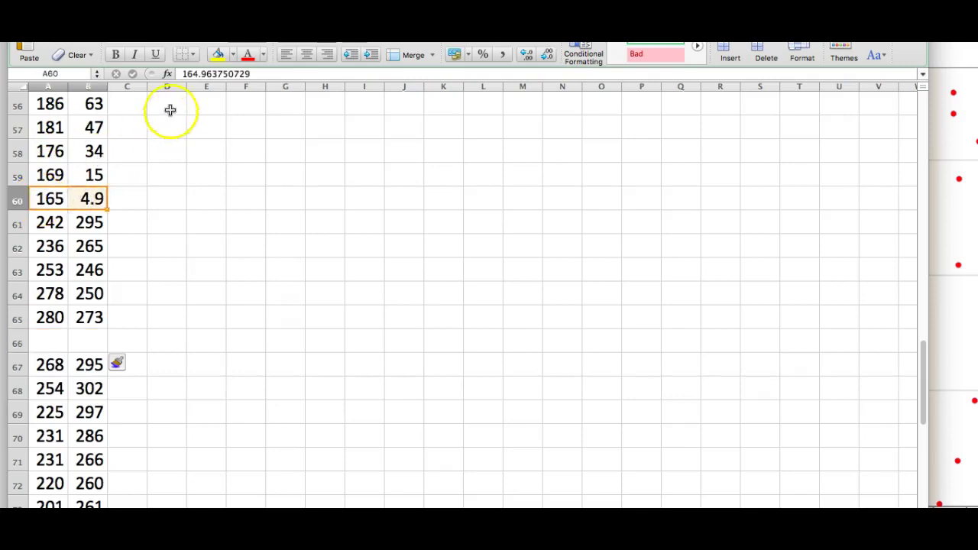
left_click(172, 1)
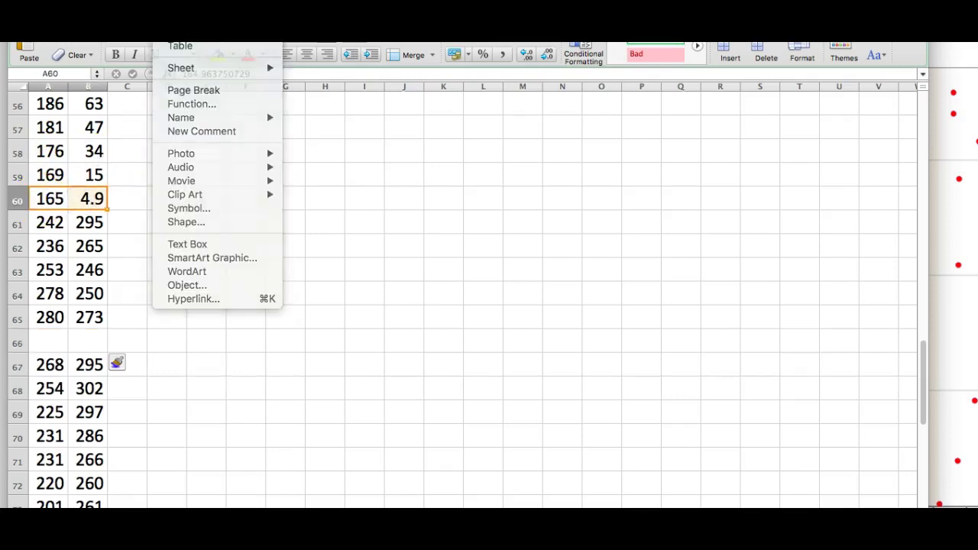
left_click(179, 17)
Step: Copy the whole coordinate list, including the blank separator cells, from A1 to B77
scroll(153, 371, "up", 20)
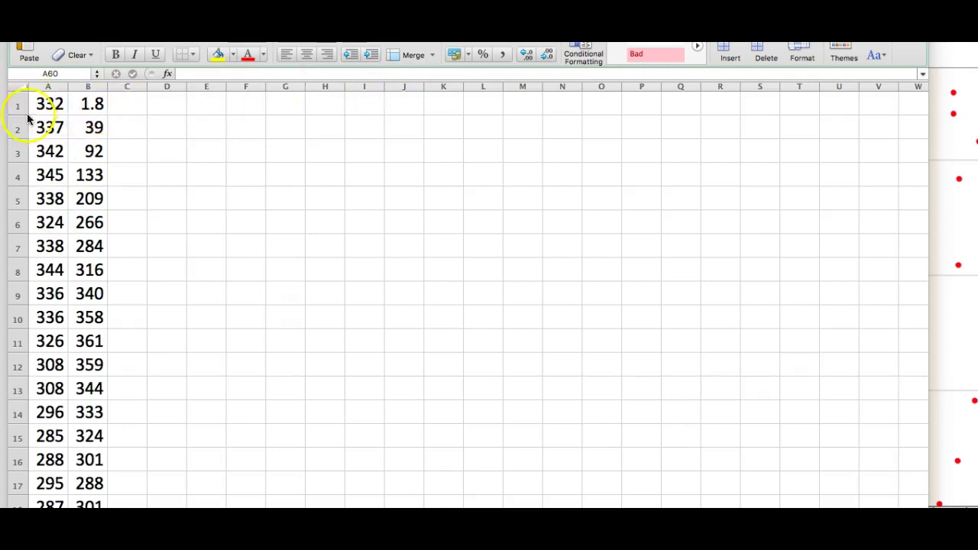
left_click(52, 108)
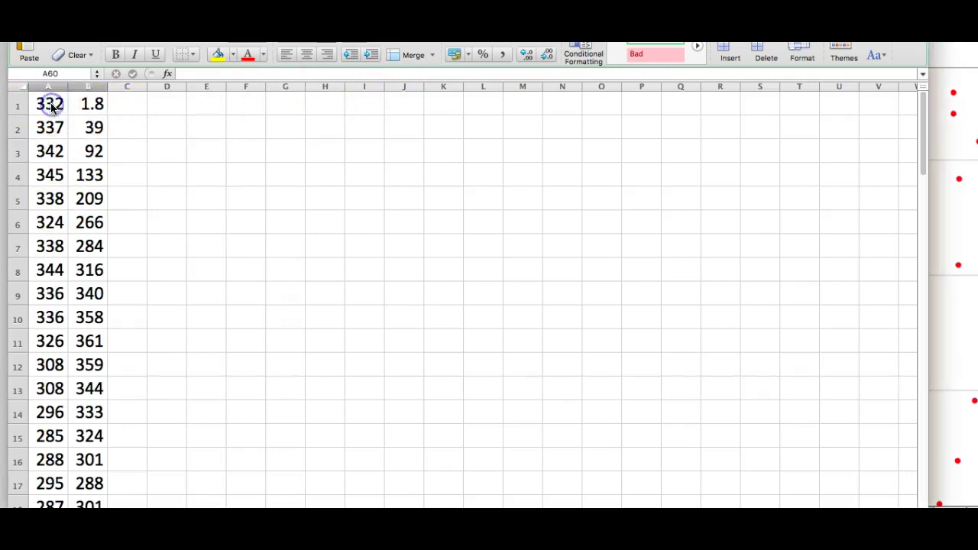
scroll(76, 356, "down", 15)
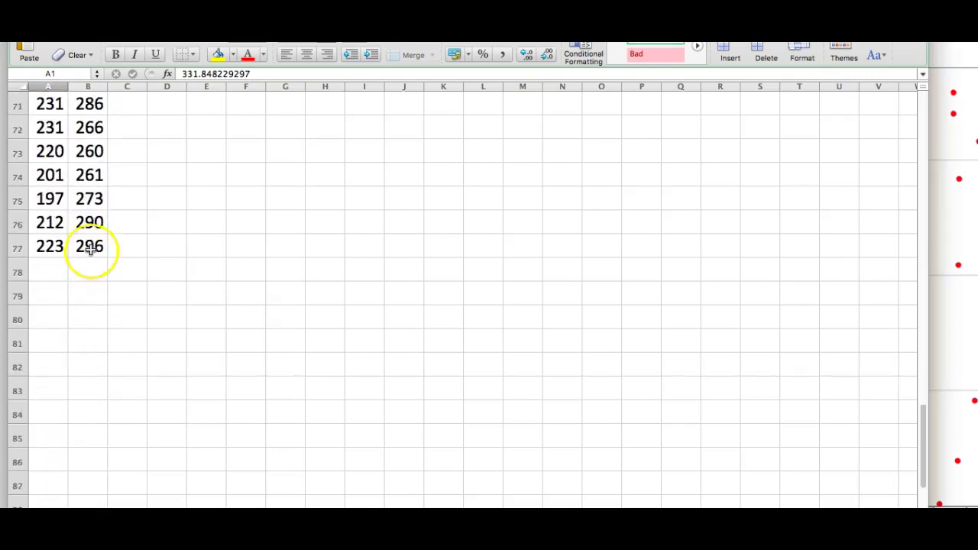
left_click(90, 246, "shift")
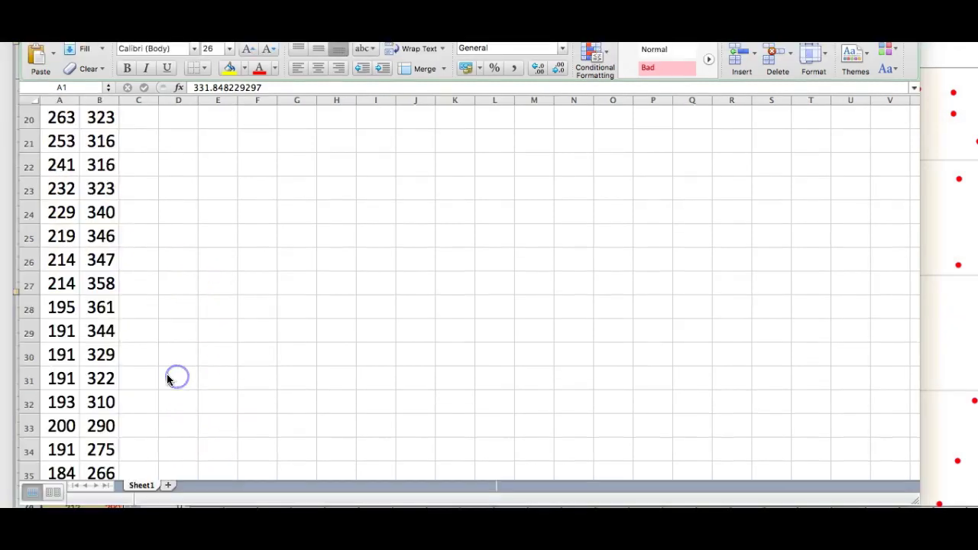
left_click(111, 376)
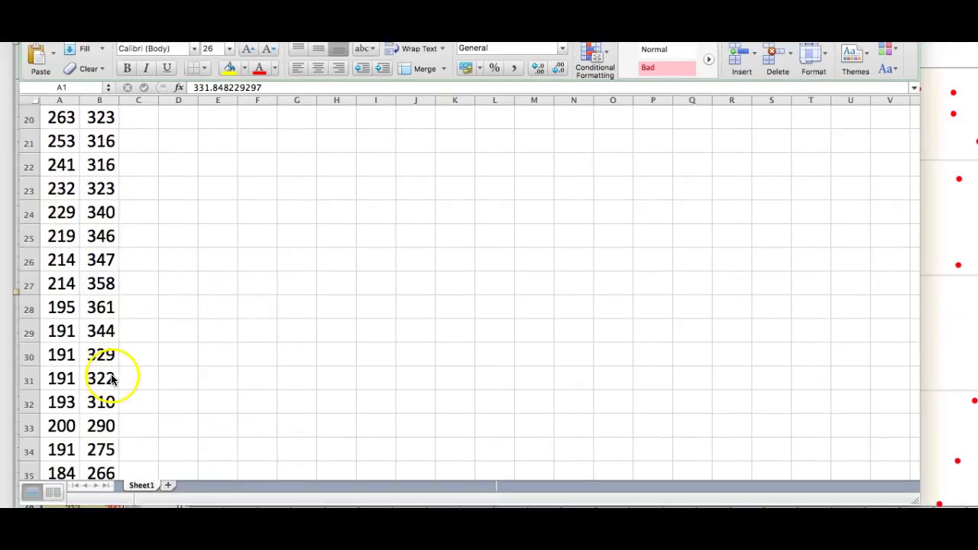
key("super+c")
scroll(113, 379, "up", 6)
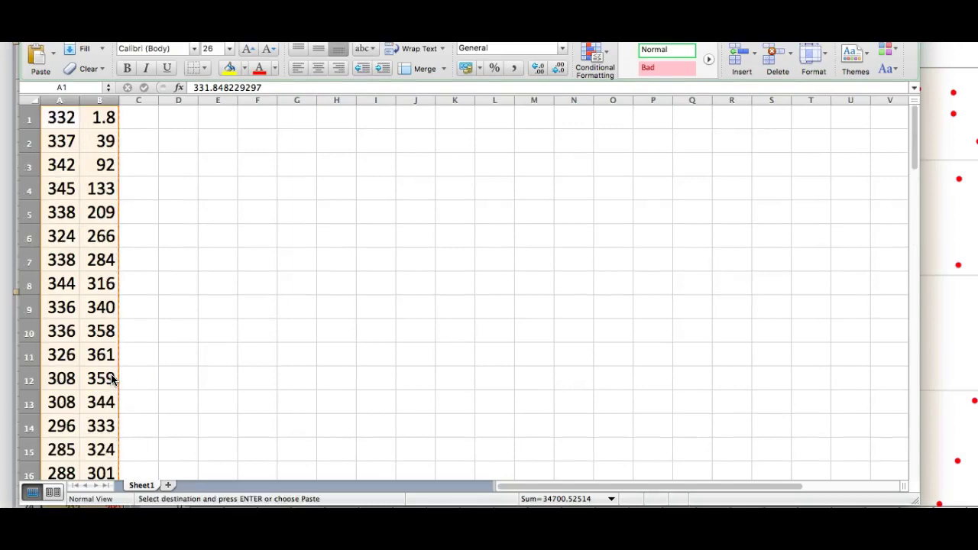
Step: Add a new worksheet and paste the copied coordinates transposed into two rows starting at A1
left_click(167, 485)
left_click(177, 484)
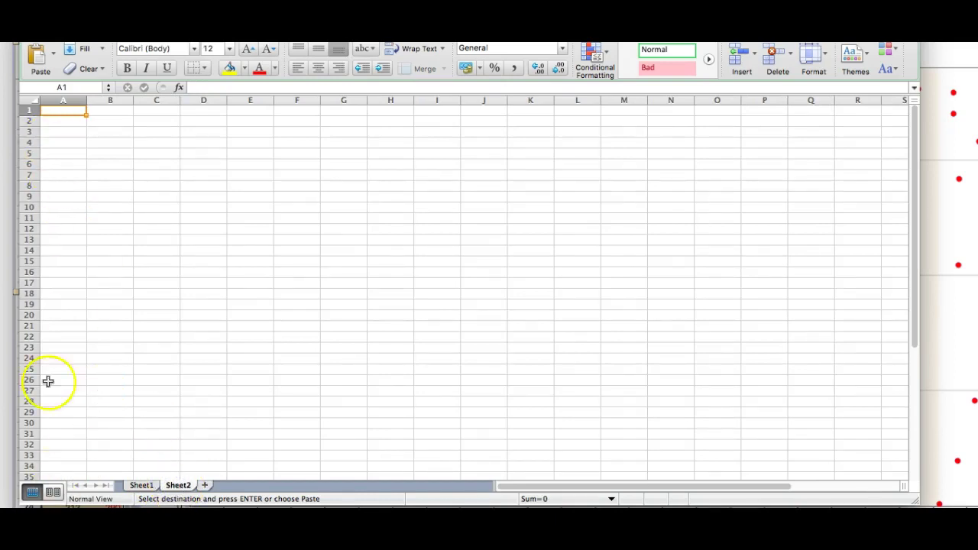
left_click(54, 56)
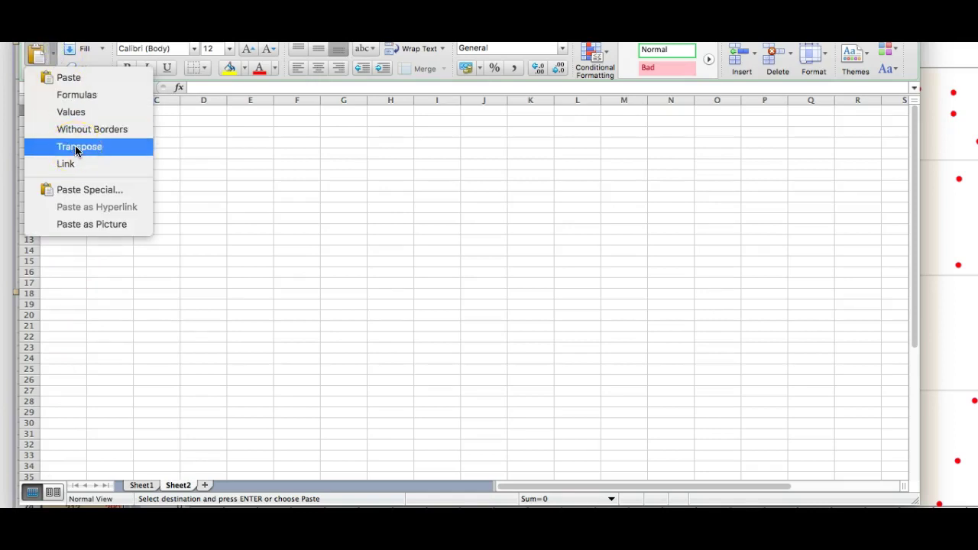
left_click(54, 52)
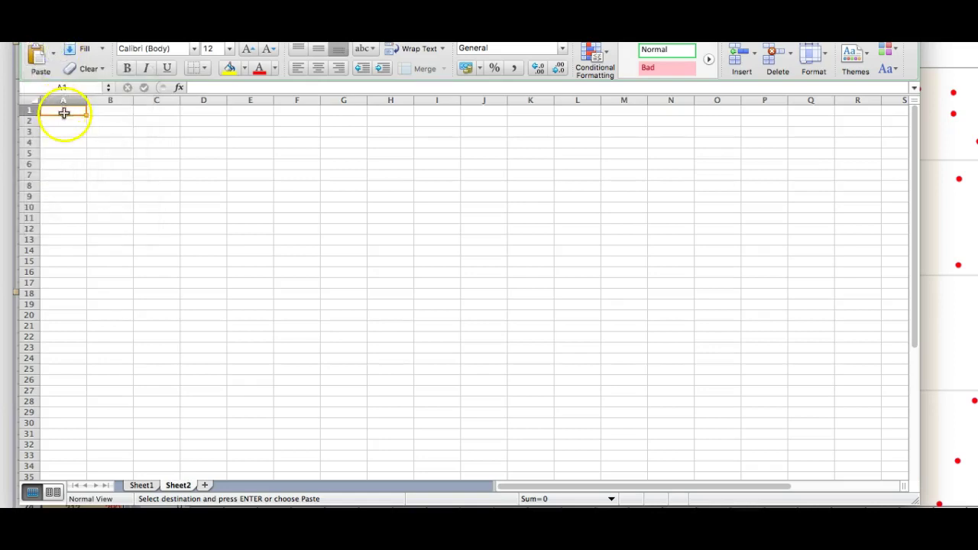
left_click(53, 55)
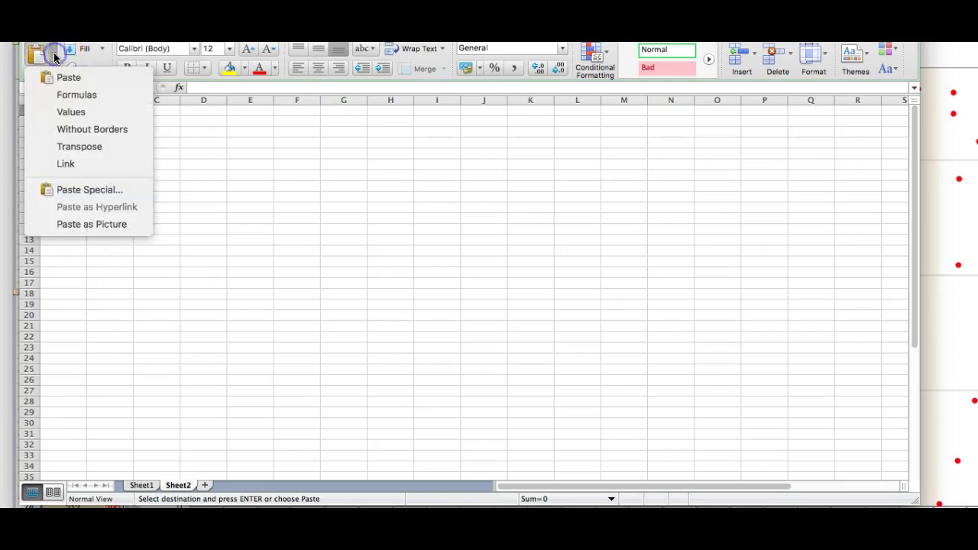
left_click(73, 145)
Step: Set the font size of all cells on Sheet2 to 26 and split the window vertically between columns F and G
left_click(318, 143)
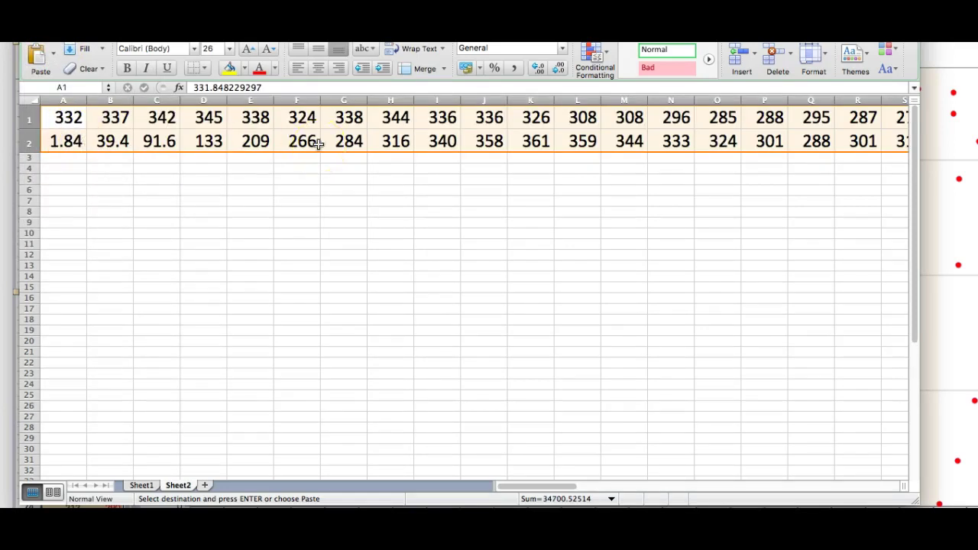
left_click(245, 186)
left_click(48, 405)
left_click(898, 474)
key("super+a")
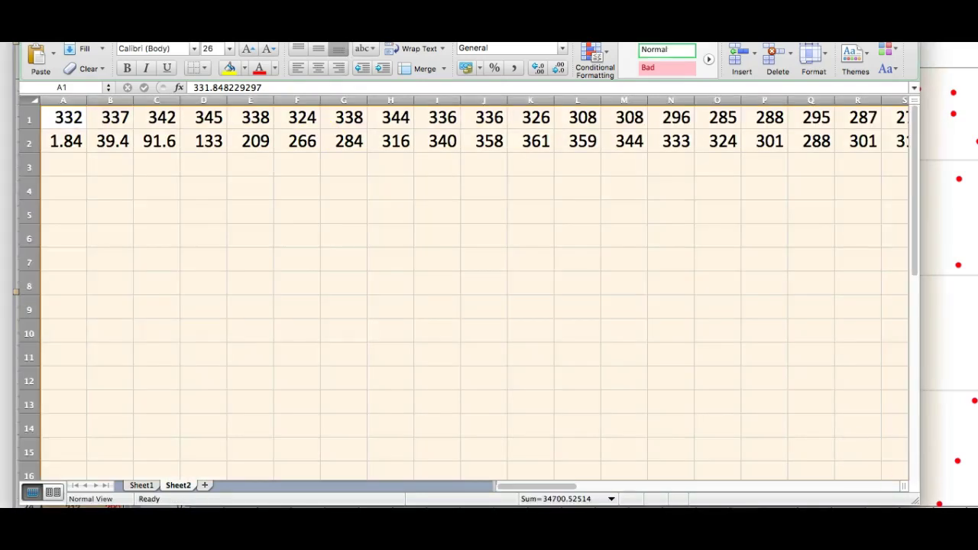
left_click_drag(904, 484, 308, 435)
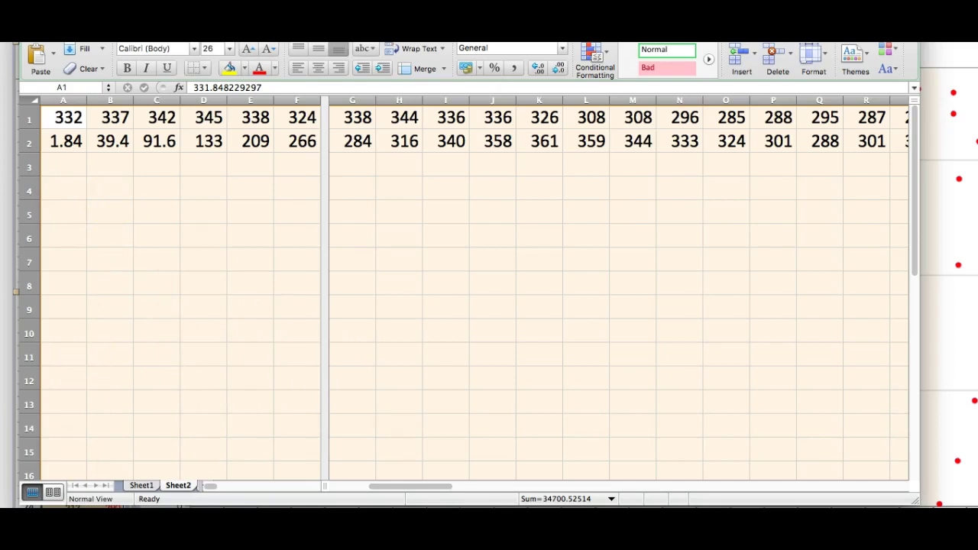
Step: Enter the rotation matrix in A5:B6 as =COS(PI()/4), =-SIN(PI()/4), =SIN(PI()/4) and =COS(PI()/4), and display formulas instead of results
left_click(65, 214)
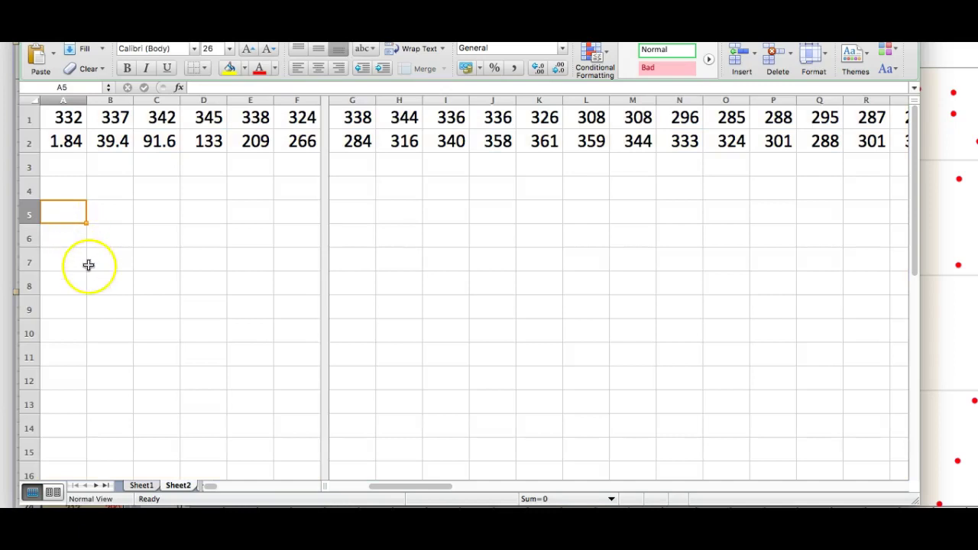
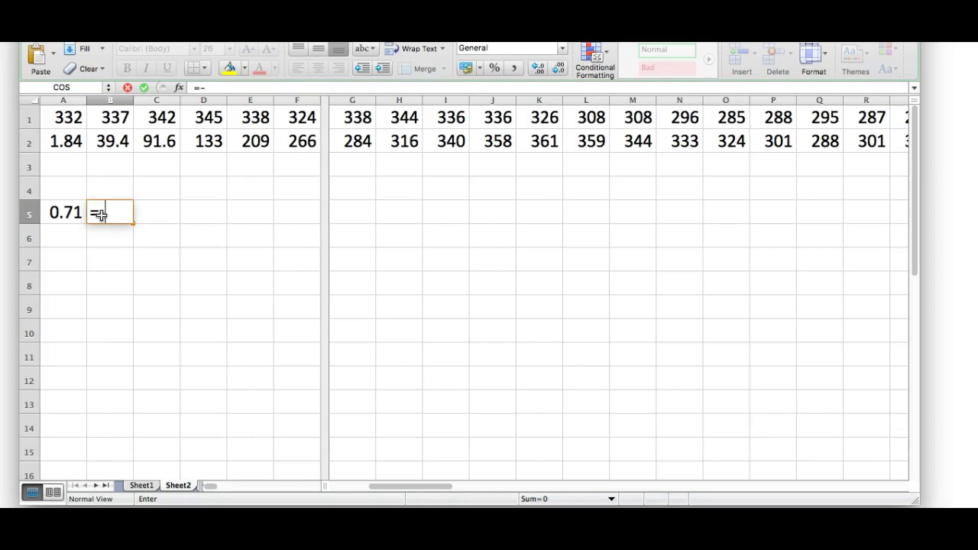
type("(pi(0")
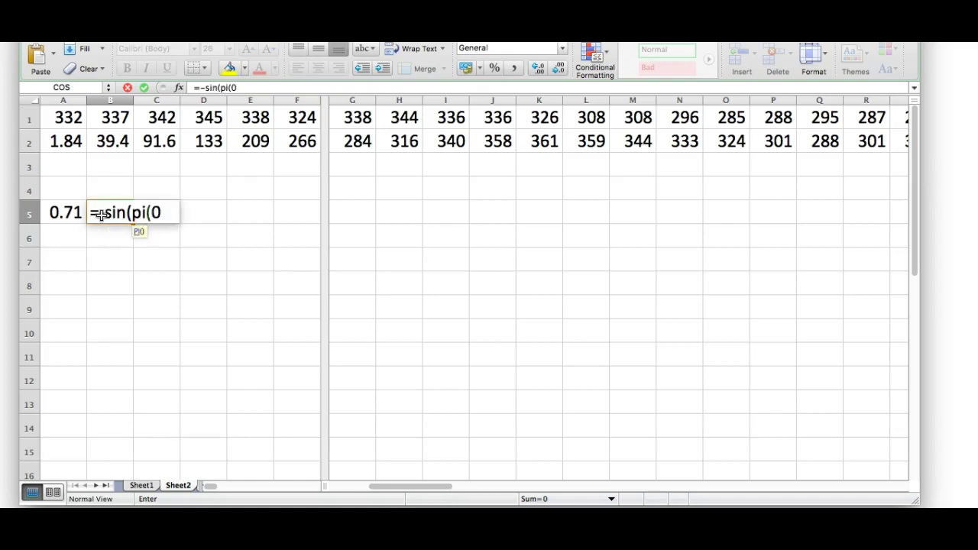
key("BackSpace")
type(")/4)")
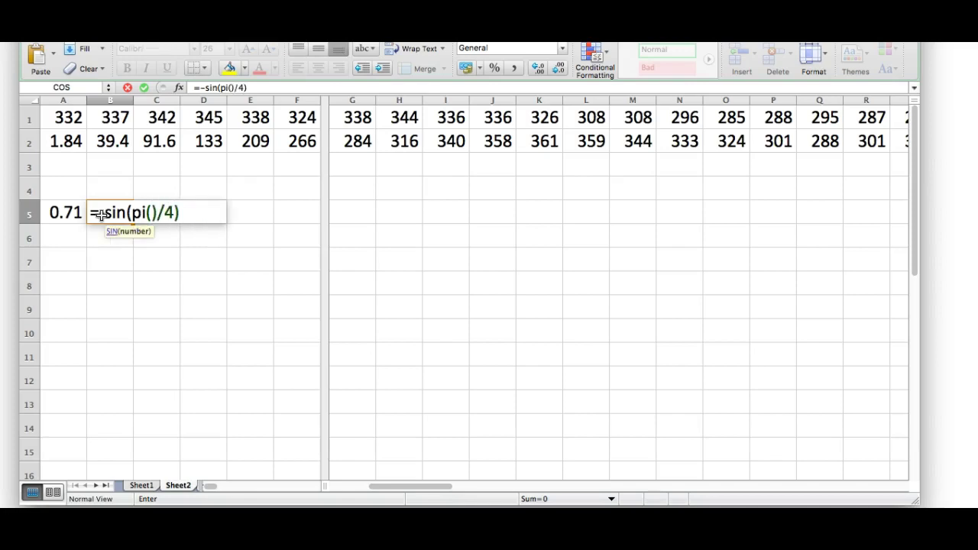
key("Return")
left_click(71, 234)
left_click(66, 238)
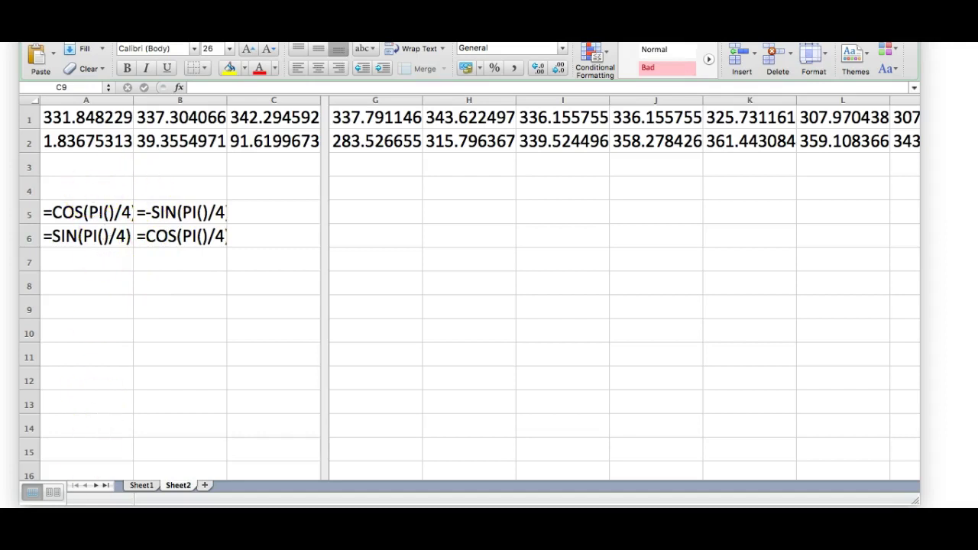
Step: Enter the formula =A5*A1+B5*A2 in cell CA1, one blank column past the end of the coordinate data
left_click(655, 262)
scroll(568, 120, "right", 10)
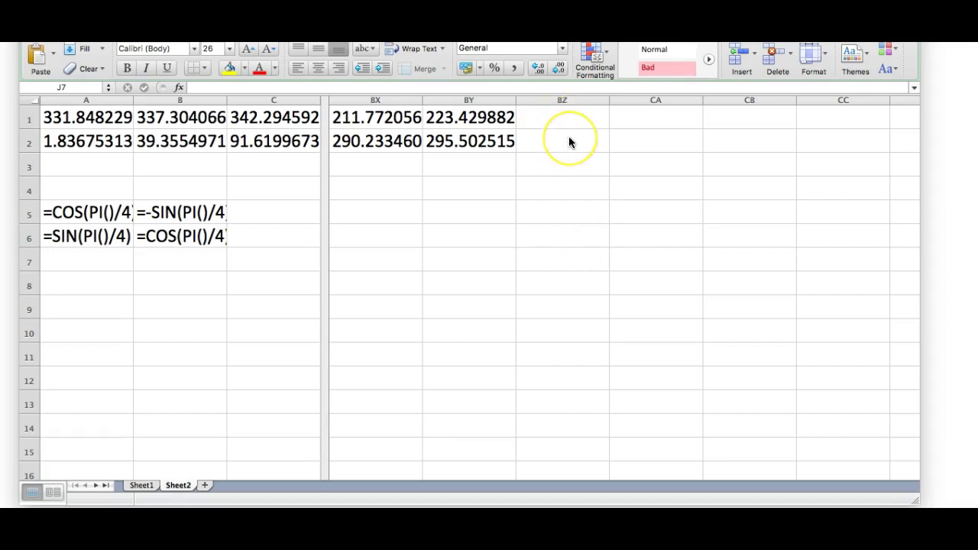
left_click(657, 117)
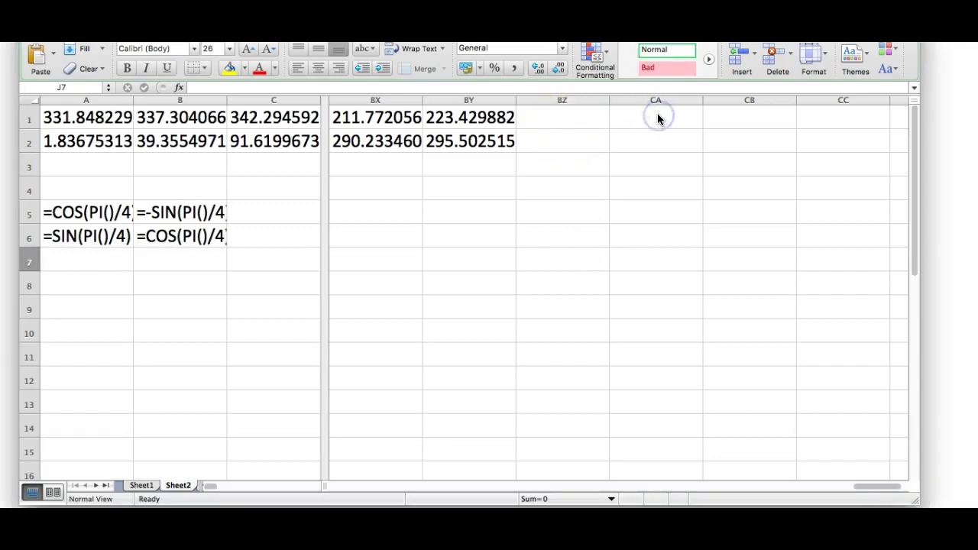
left_click(658, 118)
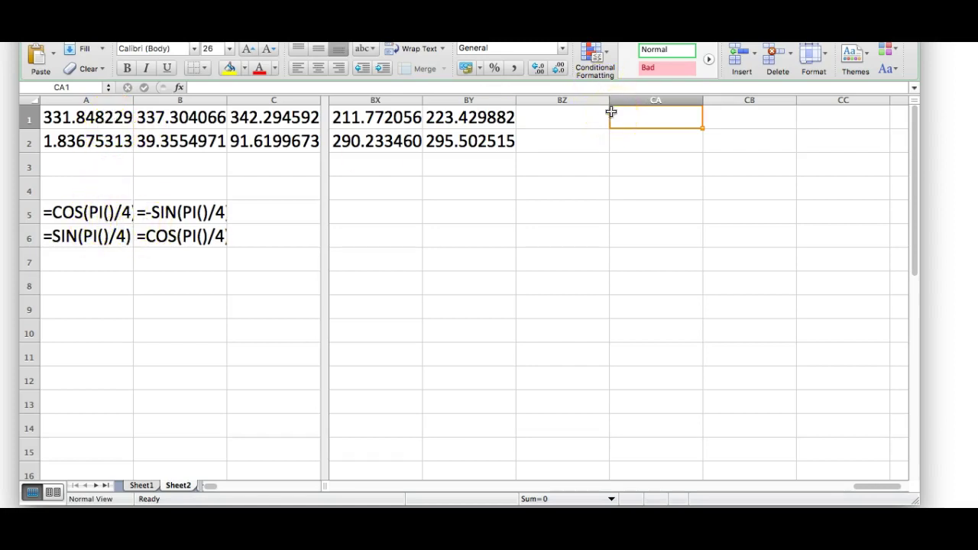
type("=")
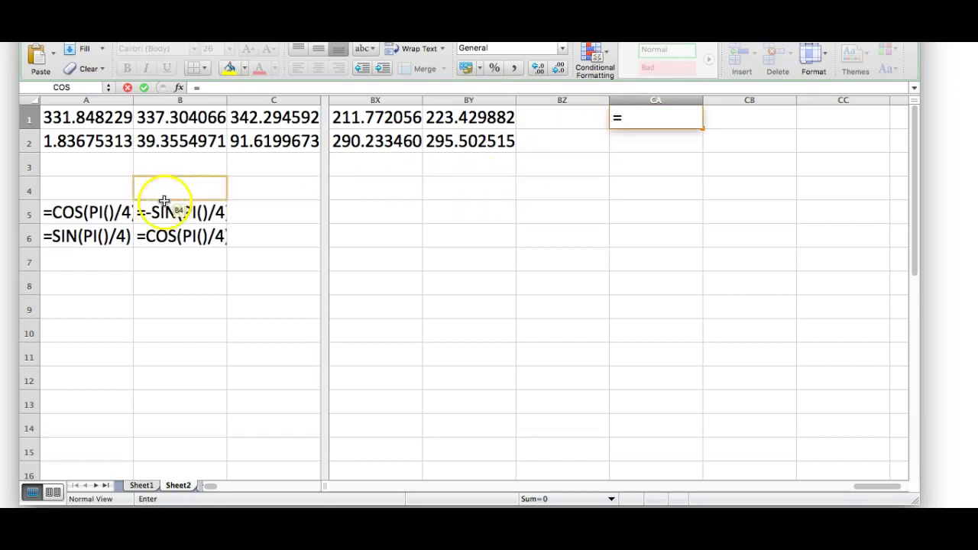
left_click(88, 214)
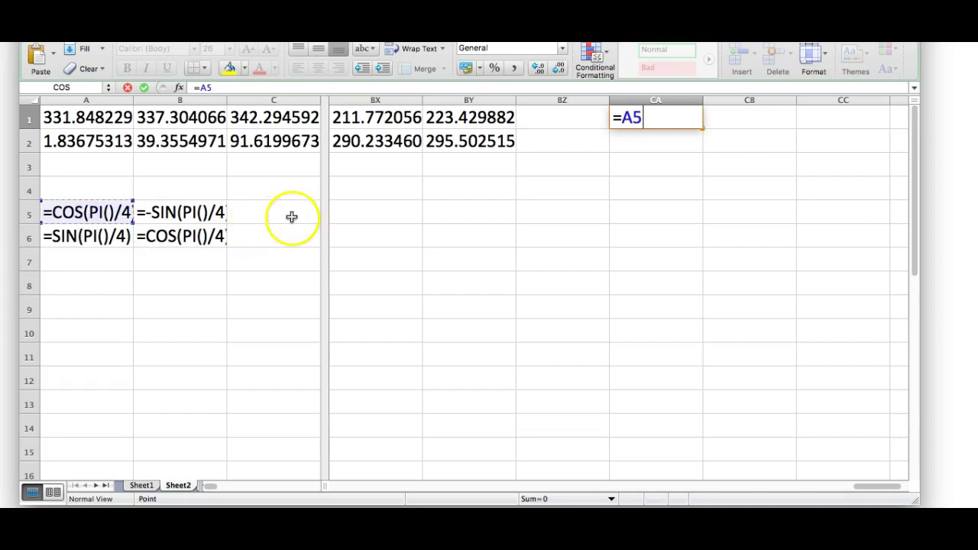
type("*")
left_click(115, 117)
type("+")
left_click(189, 212)
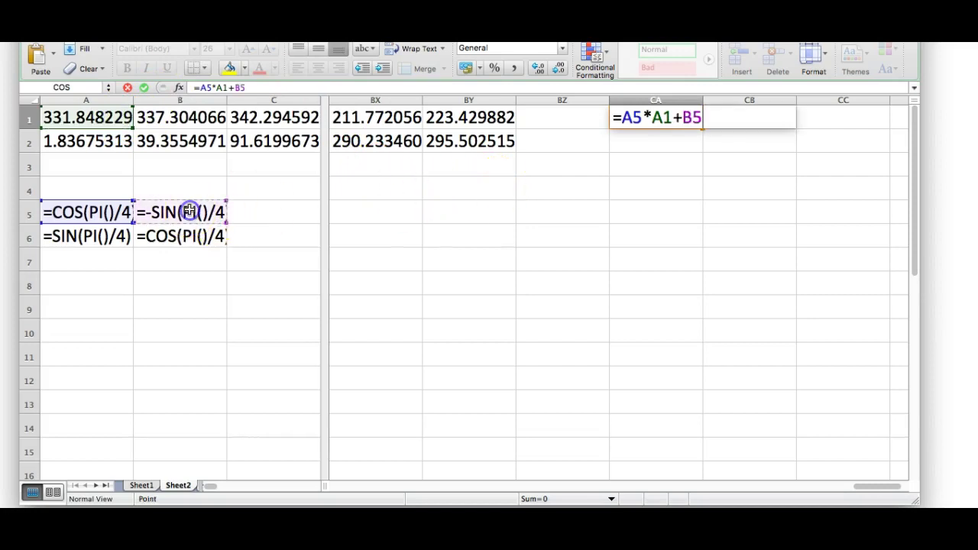
type("*")
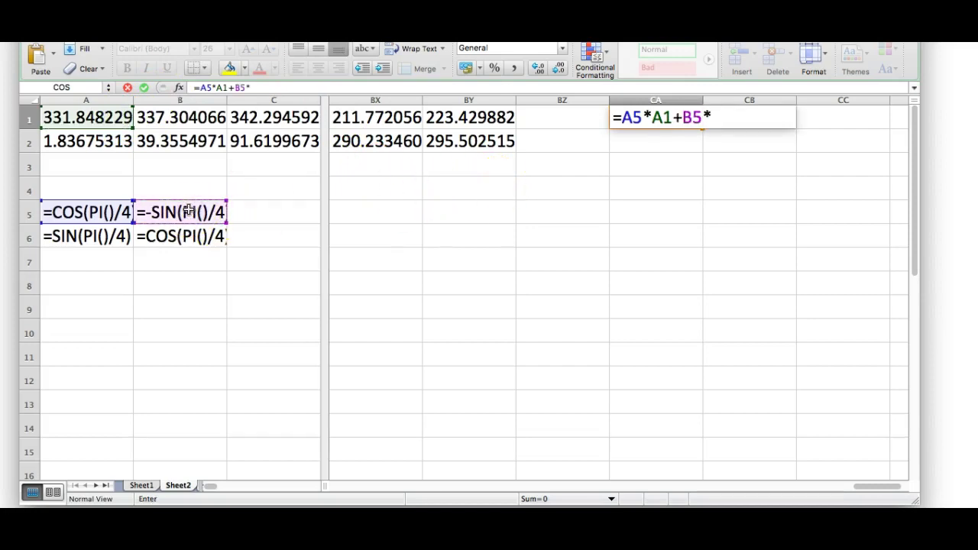
left_click(79, 142)
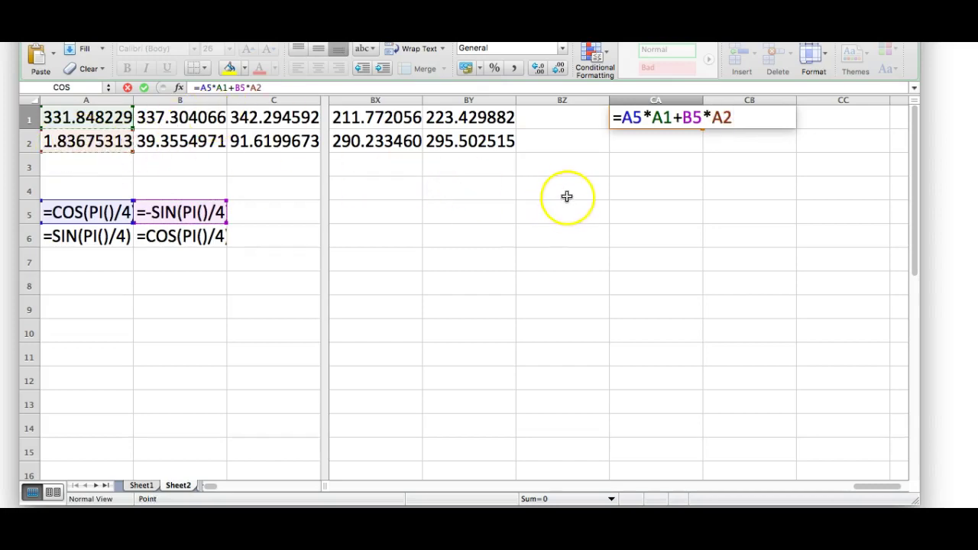
Step: Lock the column references to A5 and B5 in the CA1 formula so it reads =$A5*A1+$B5*A2
left_click(622, 120)
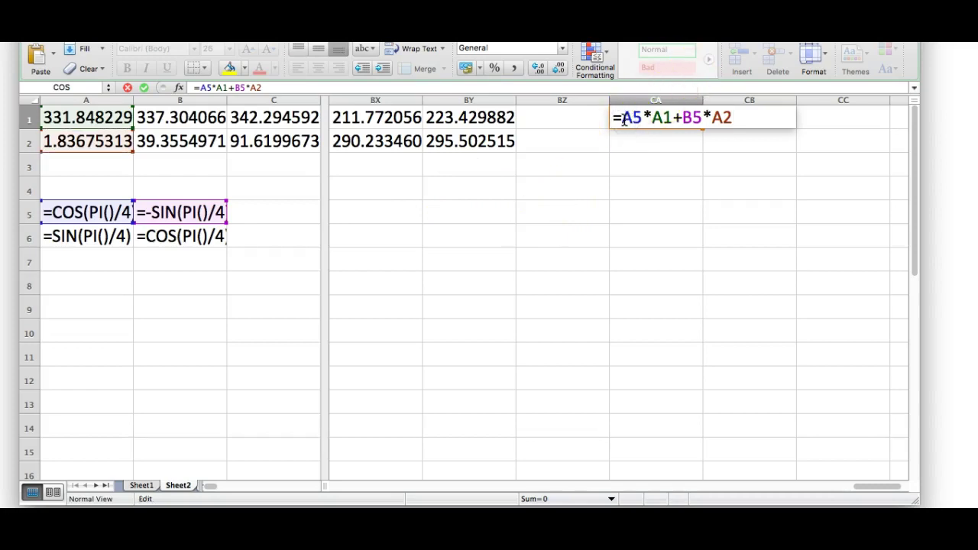
type("$")
left_click(644, 121)
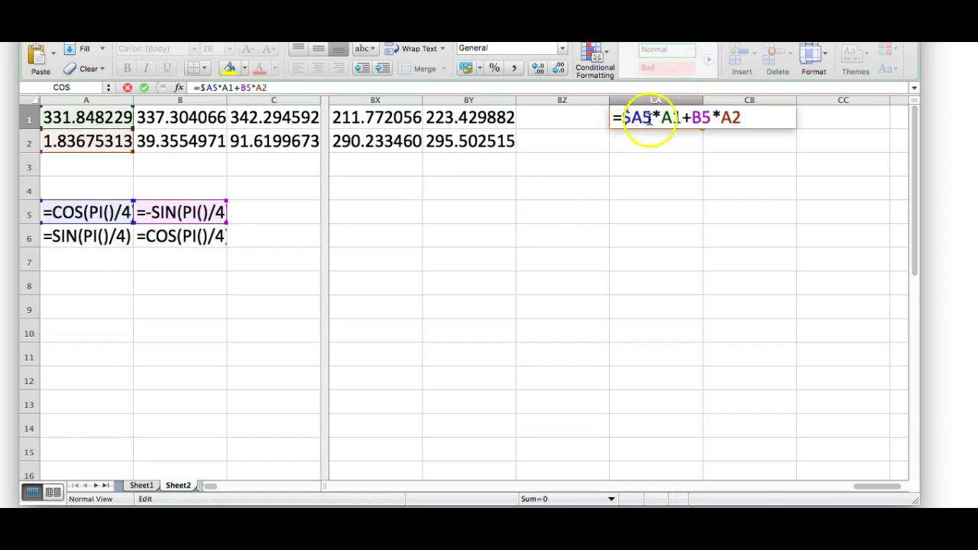
left_click(690, 120)
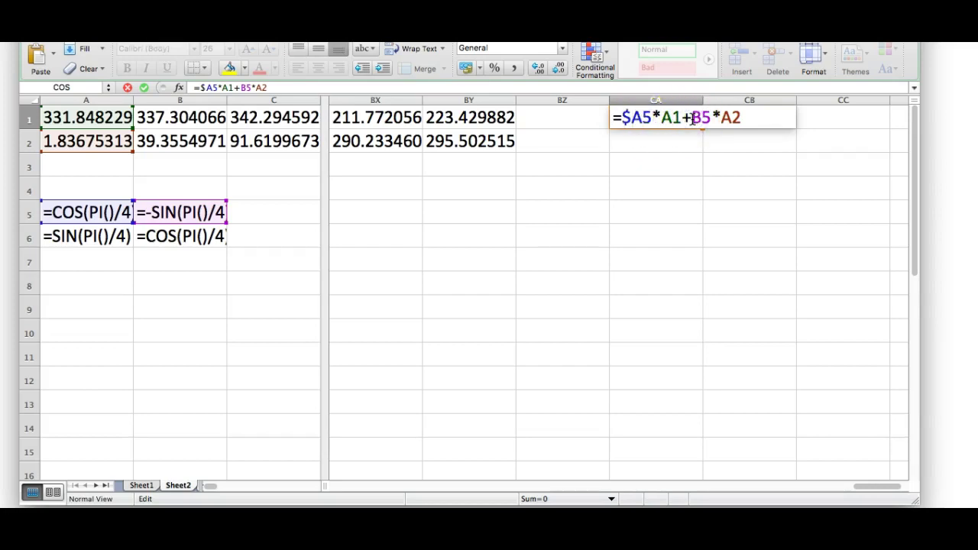
type("$")
left_click(713, 122)
left_click(666, 122)
left_click(741, 120)
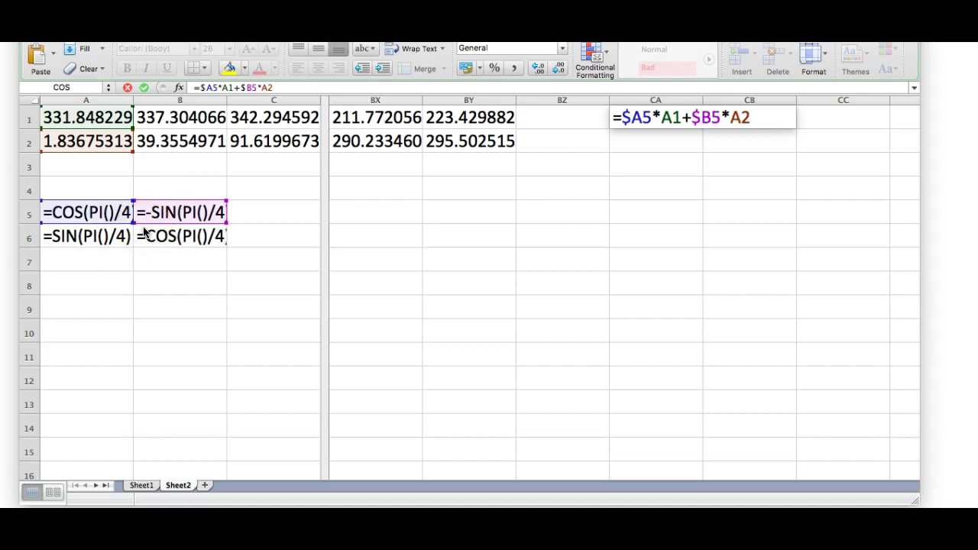
key("alt+p")
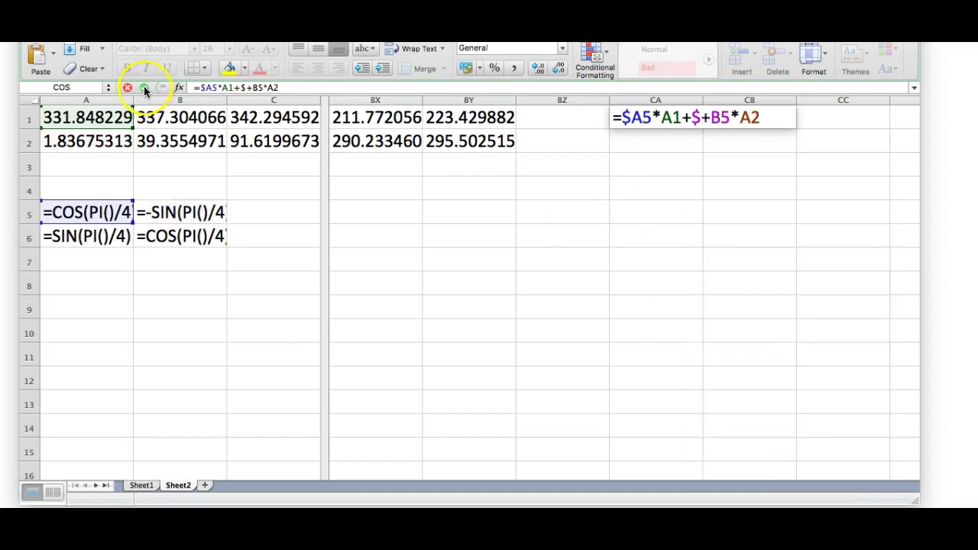
left_click(144, 88)
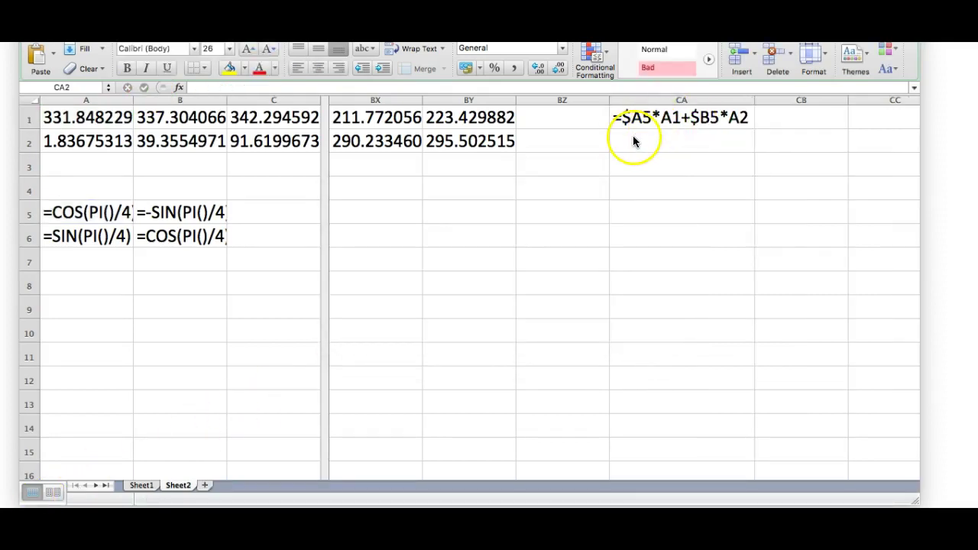
Step: Enter the second-row rotation formula =A6*A1+B6*A2 in cell CA2
left_click(633, 140)
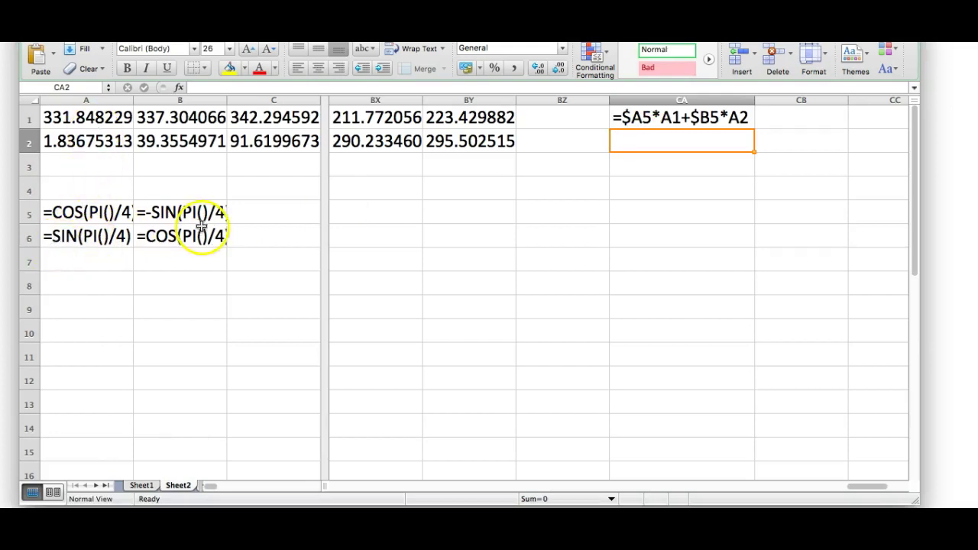
type("=")
left_click(95, 239)
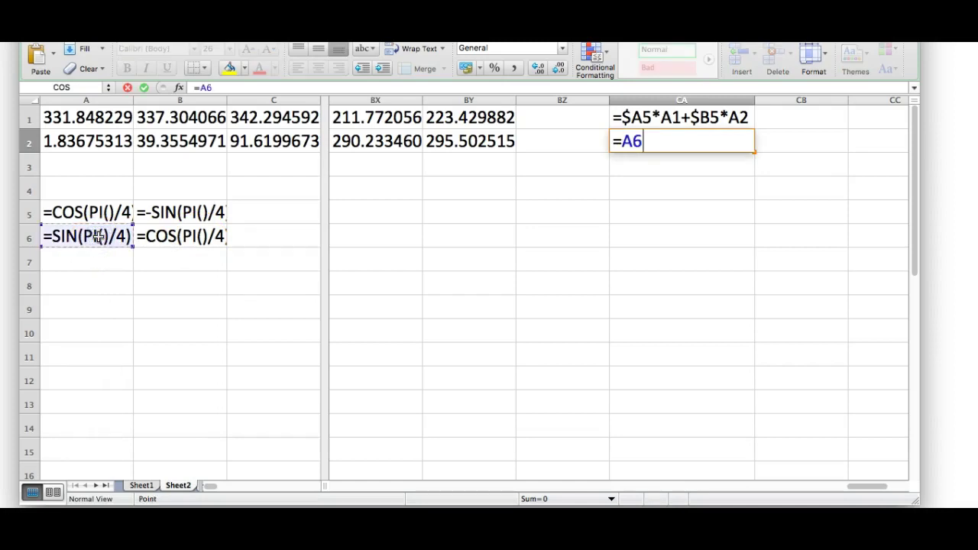
type("*")
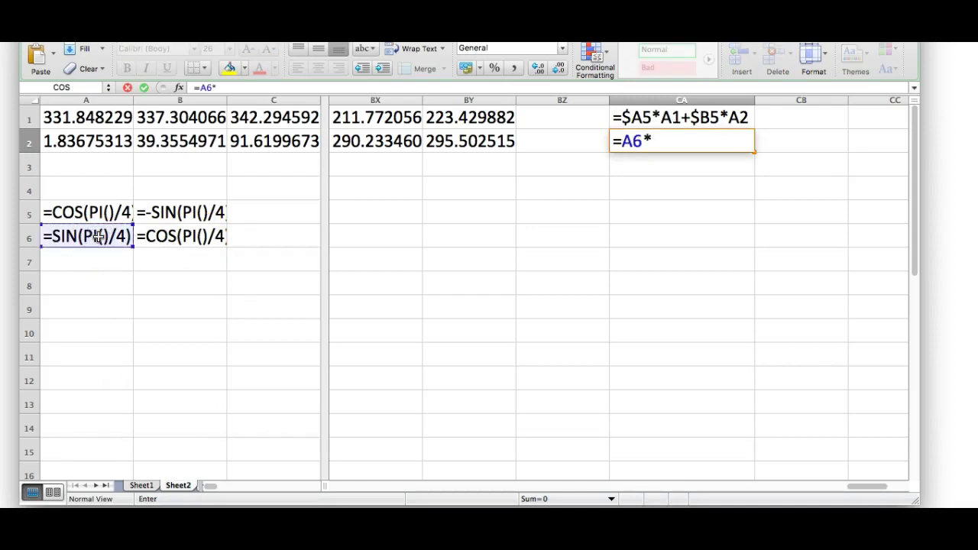
left_click(101, 119)
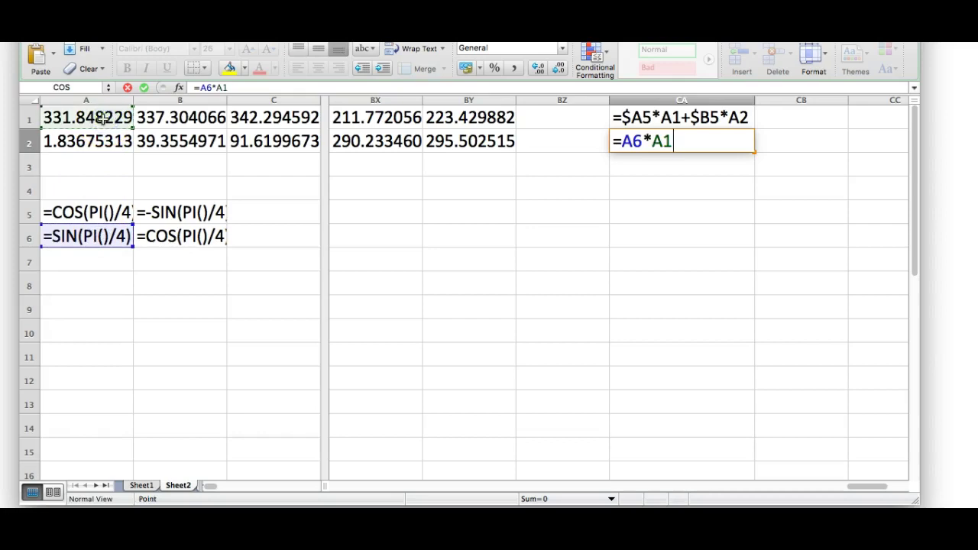
type("+")
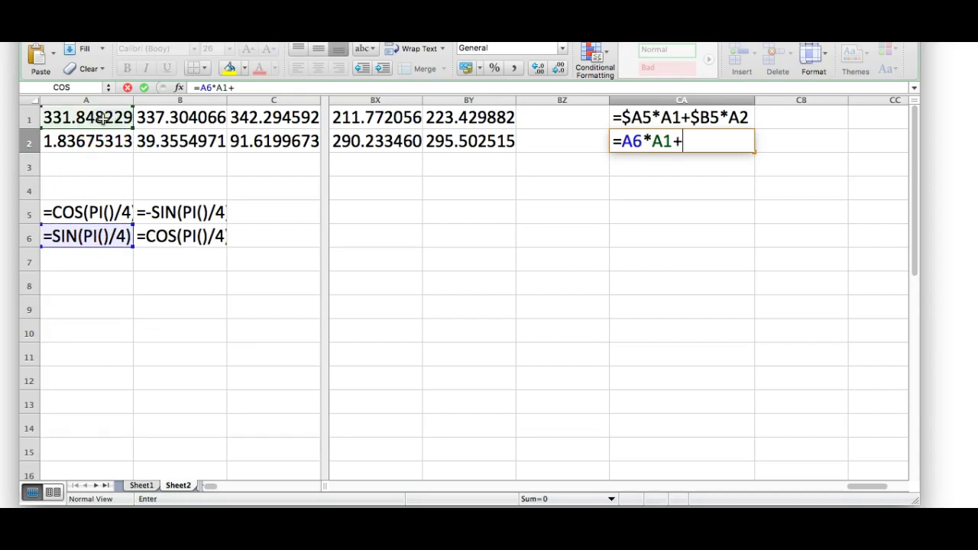
left_click(168, 235)
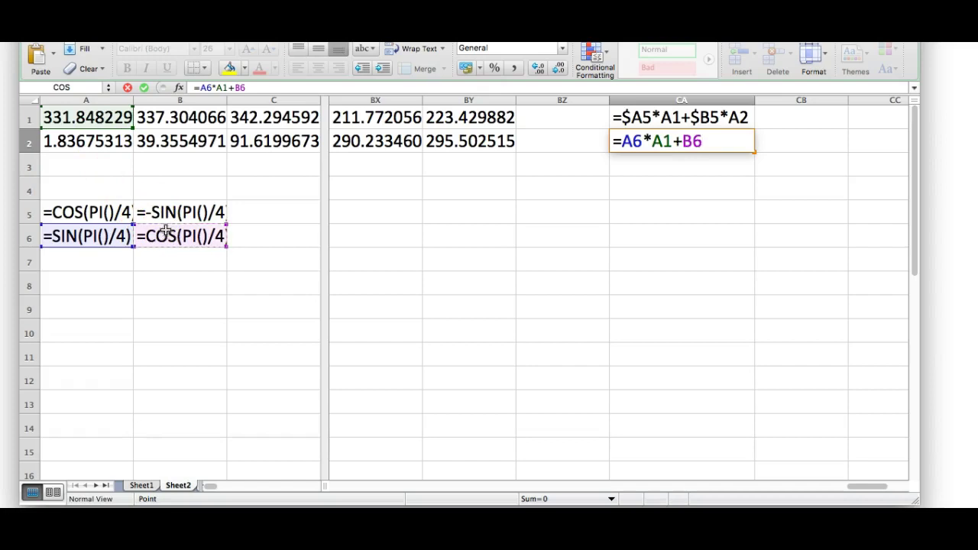
type("*")
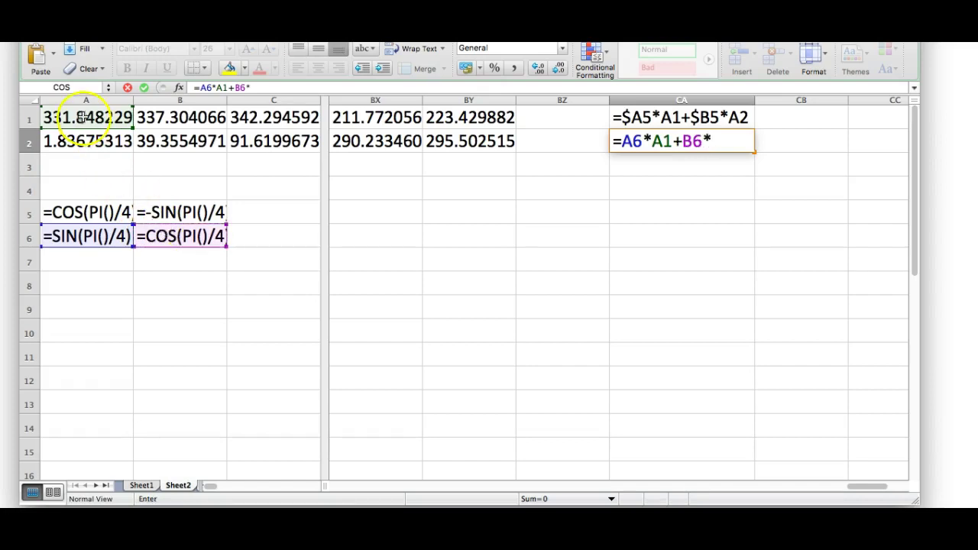
left_click(81, 143)
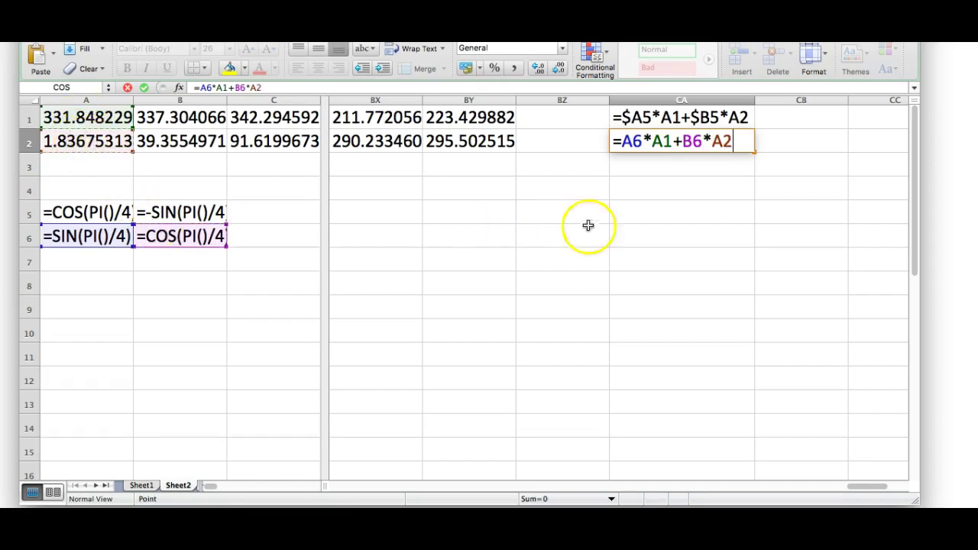
Step: Lock the matrix column references in the CA2 formula so it reads =$A6*A1+$B6*A2
left_click(623, 144)
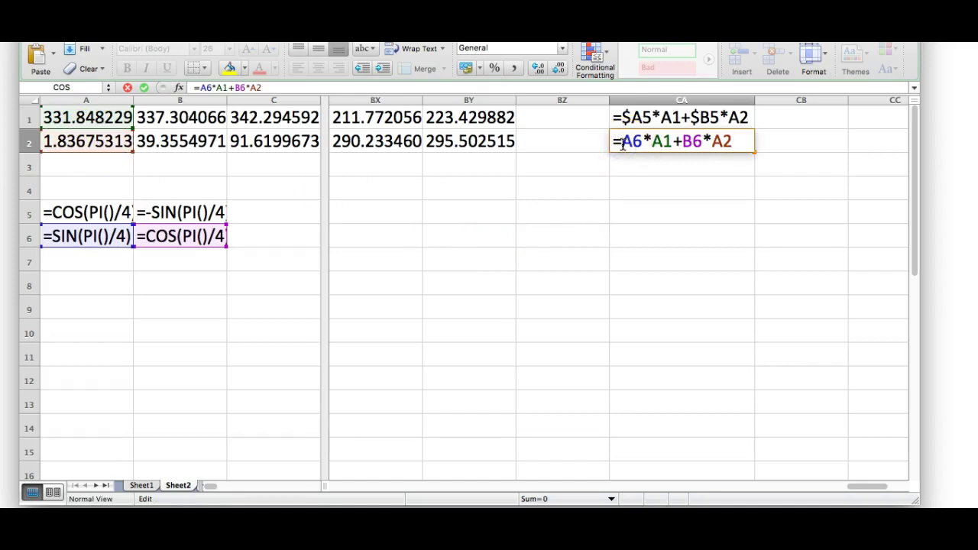
type("$")
left_click(693, 144)
type("$")
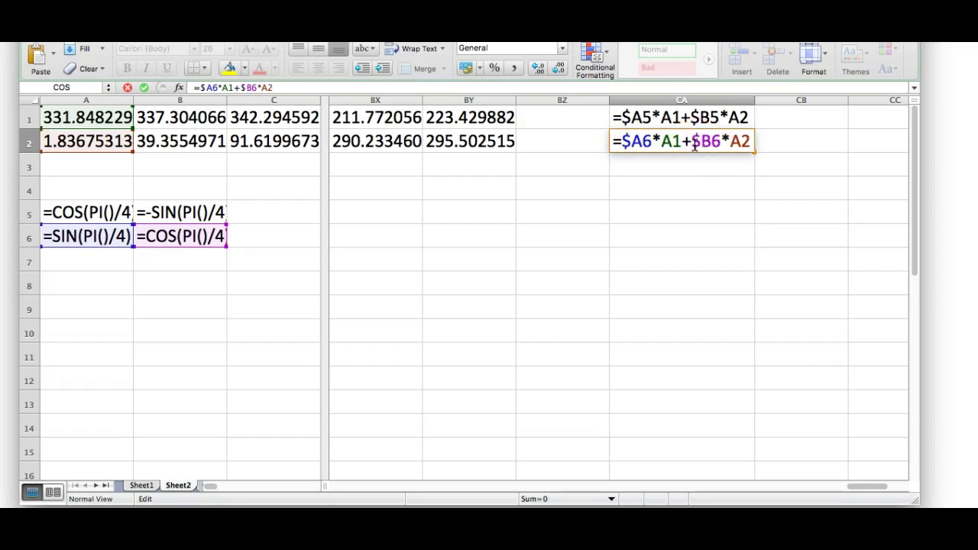
key("Return")
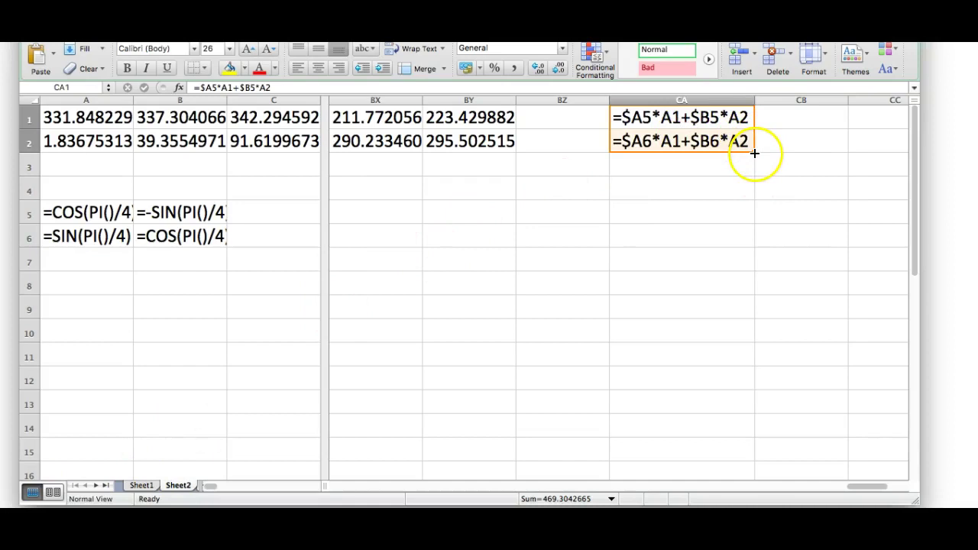
Step: Fill the formulas in CA1:CA2 across the two rows through column EL, and display results instead of formulas
left_click_drag(755, 154, 869, 151)
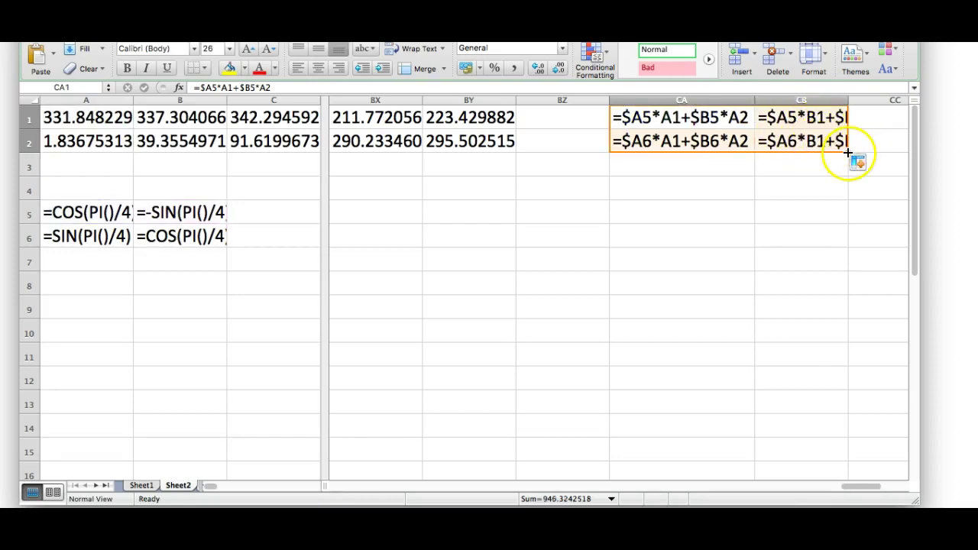
left_click_drag(848, 152, 927, 155)
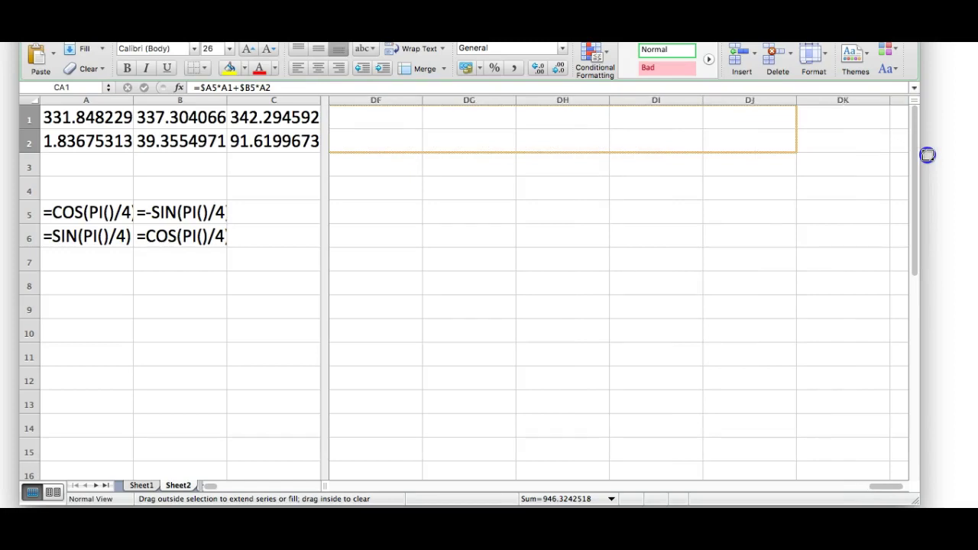
left_click_drag(927, 155, 927, 155)
left_click_drag(927, 156, 925, 153)
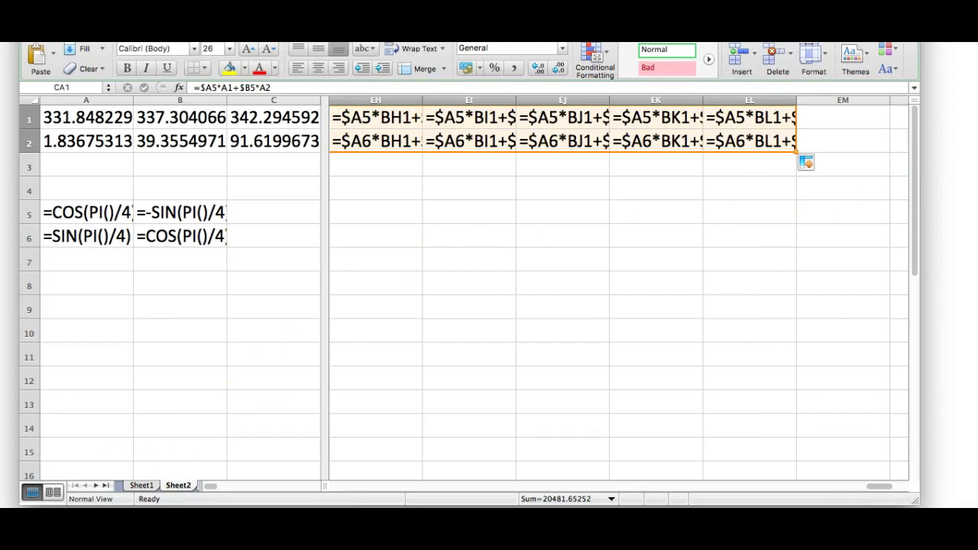
key("ctrl+grave")
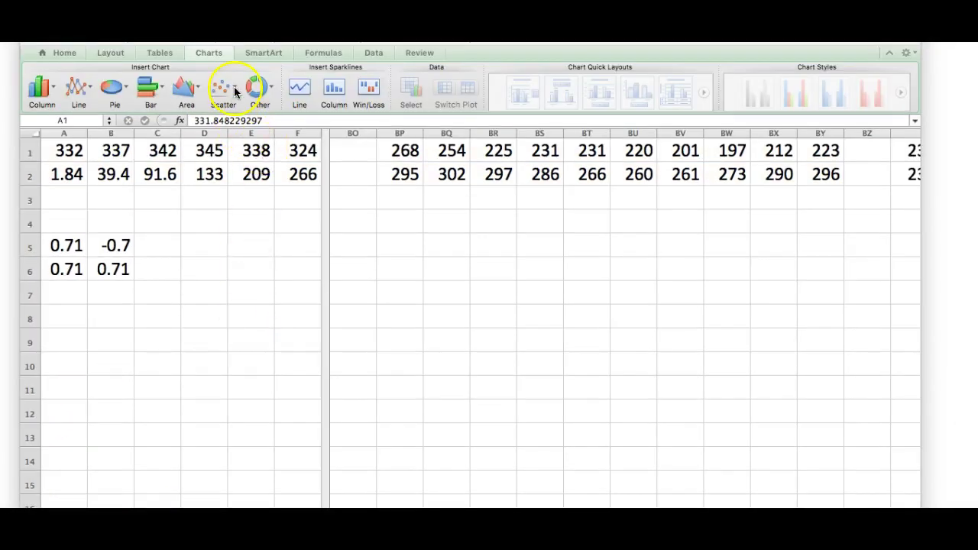
Step: Insert a Smooth Lined Scatter chart of A1:BP2 and extend its data range through column EP
left_click(133, 315)
left_click(133, 316)
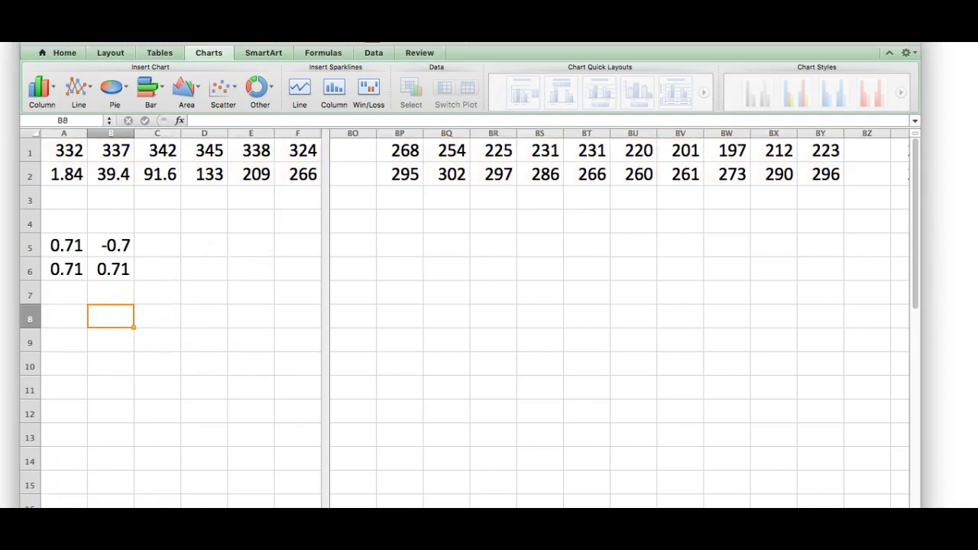
left_click(67, 151)
left_click(69, 152)
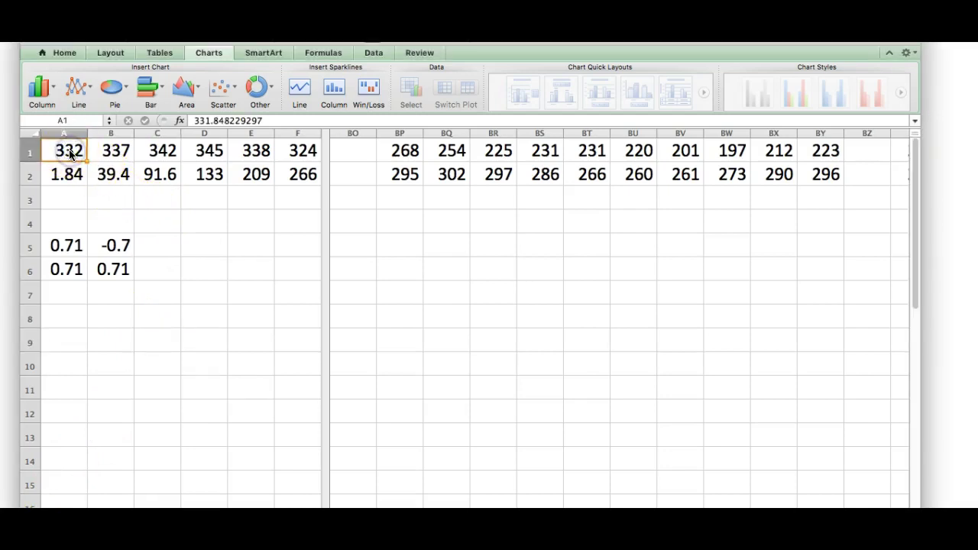
left_click(398, 177, "shift")
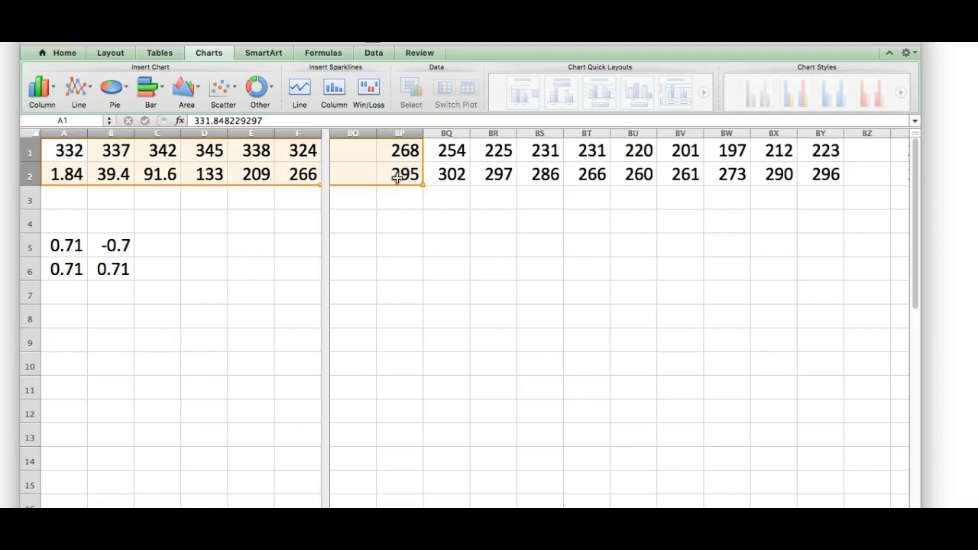
left_click(234, 85)
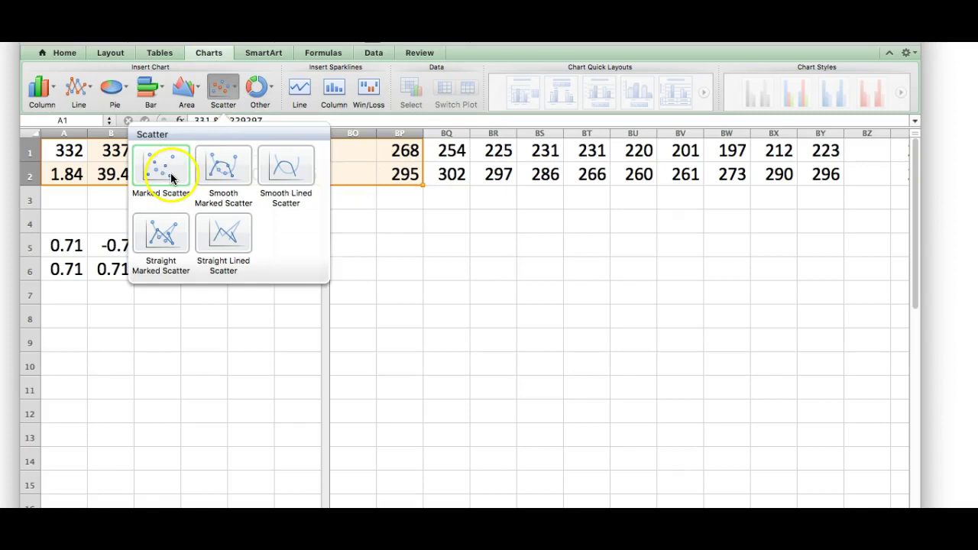
left_click(299, 174)
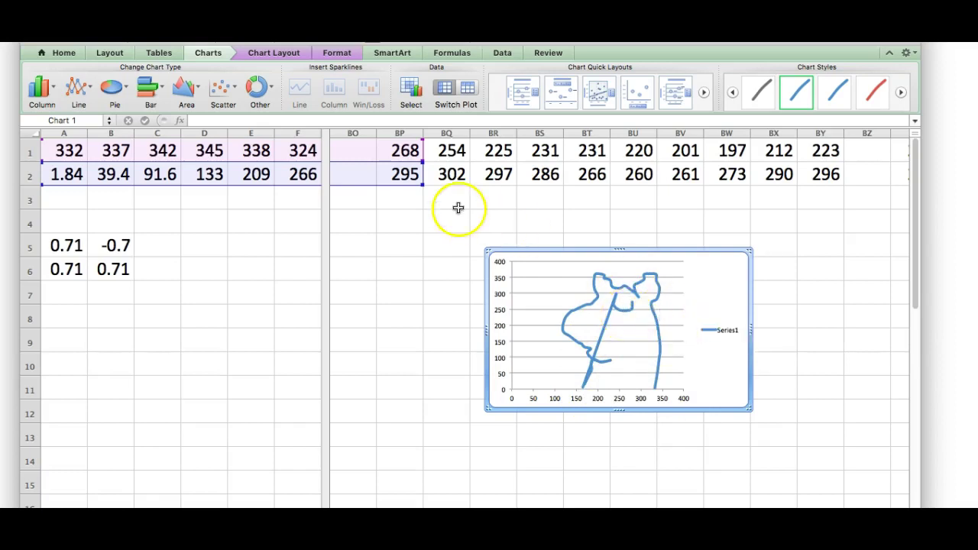
left_click(666, 272)
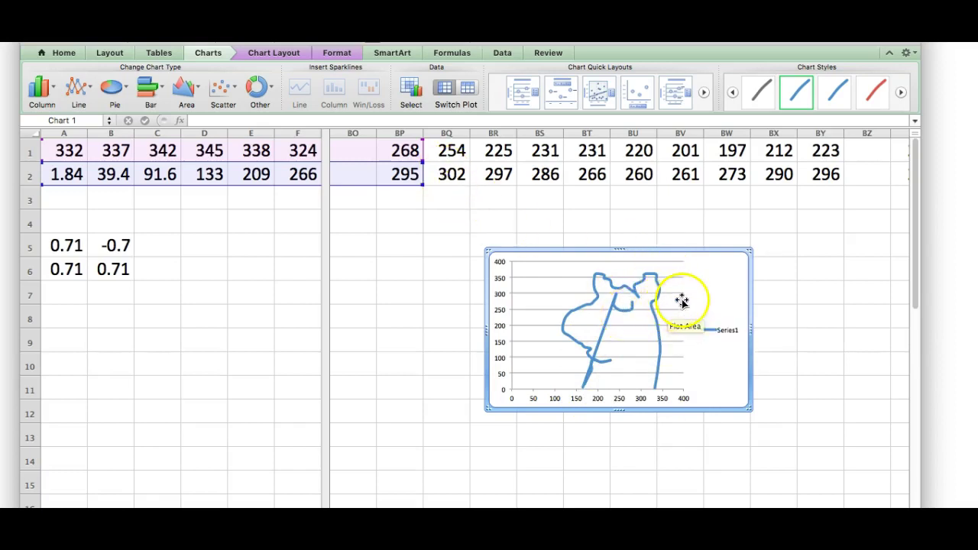
left_click_drag(430, 175, 362, 157)
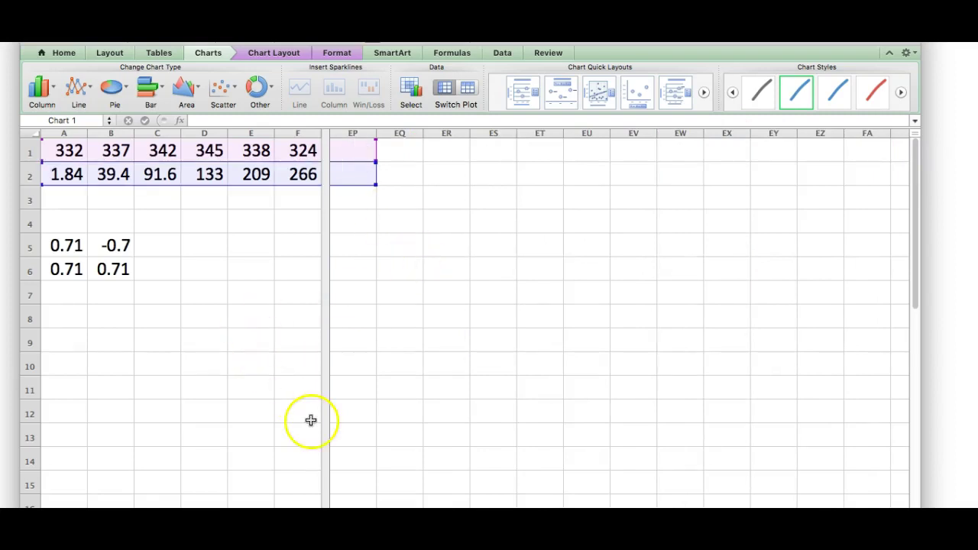
Step: Move the scatter chart to just below the rotation matrix, under columns A to F from row 7 down
scroll(247, 409, "right", 10)
scroll(247, 409, "down", 1)
scroll(247, 409, "right", 10)
scroll(247, 409, "up", 1)
scroll(247, 409, "right", 13)
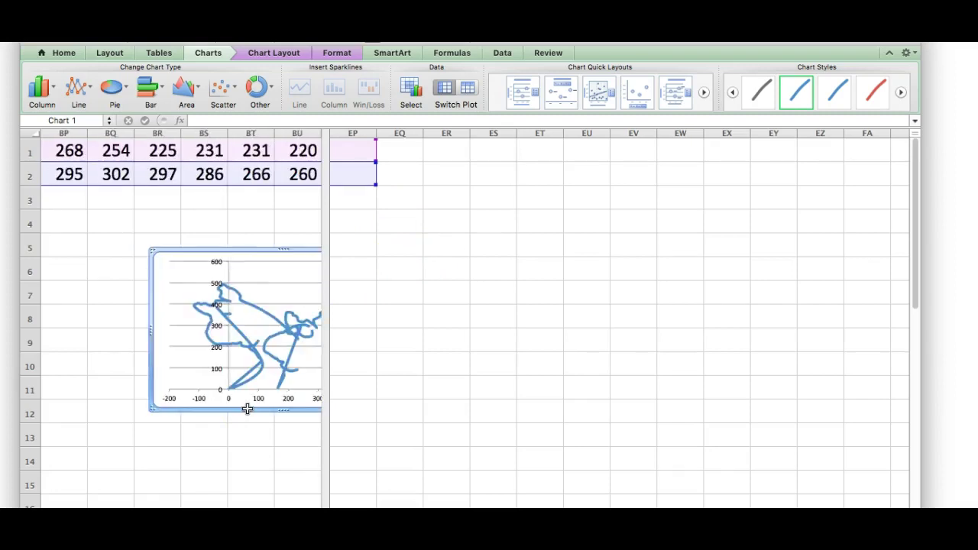
left_click(255, 278)
left_click_drag(256, 278, 153, 284)
left_click(245, 352)
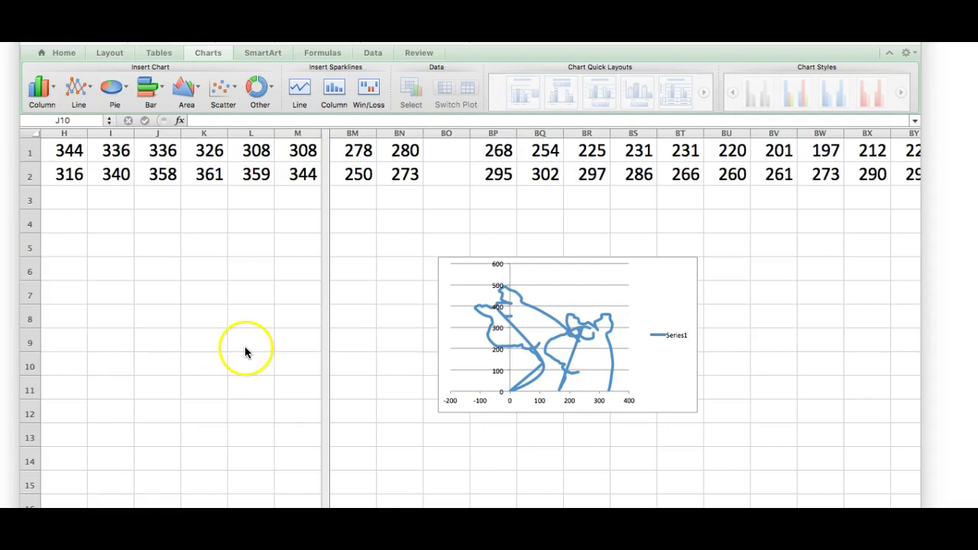
scroll(206, 307, "left", 7)
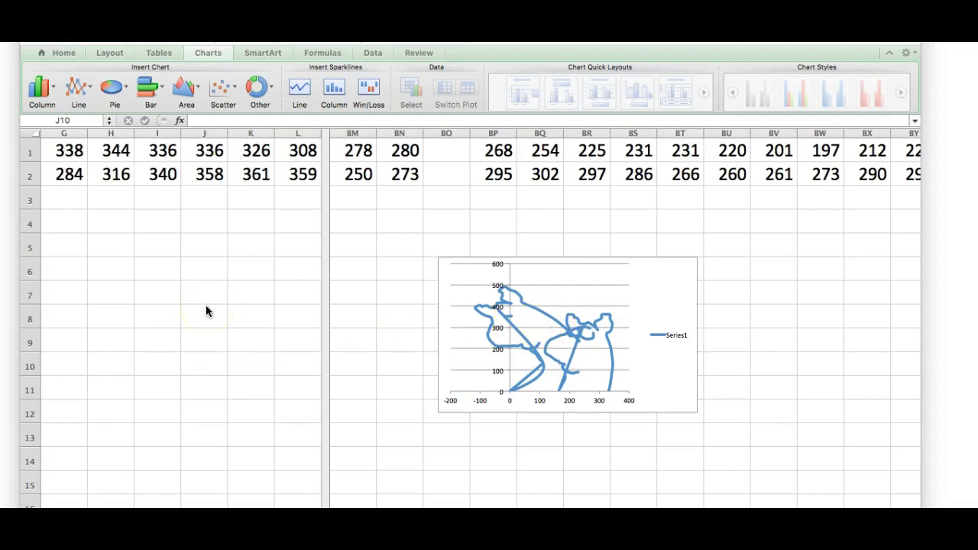
left_click(346, 276)
left_click(659, 287)
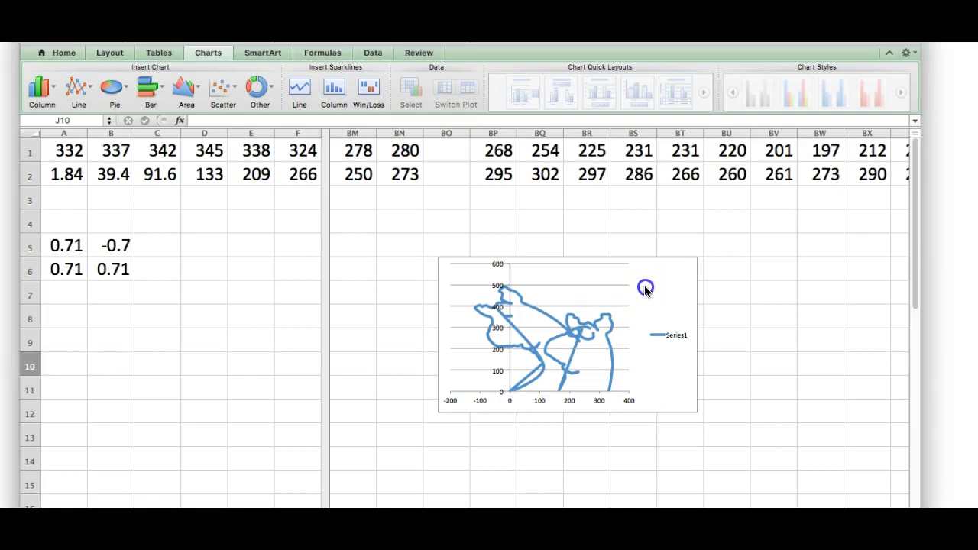
left_click(662, 283)
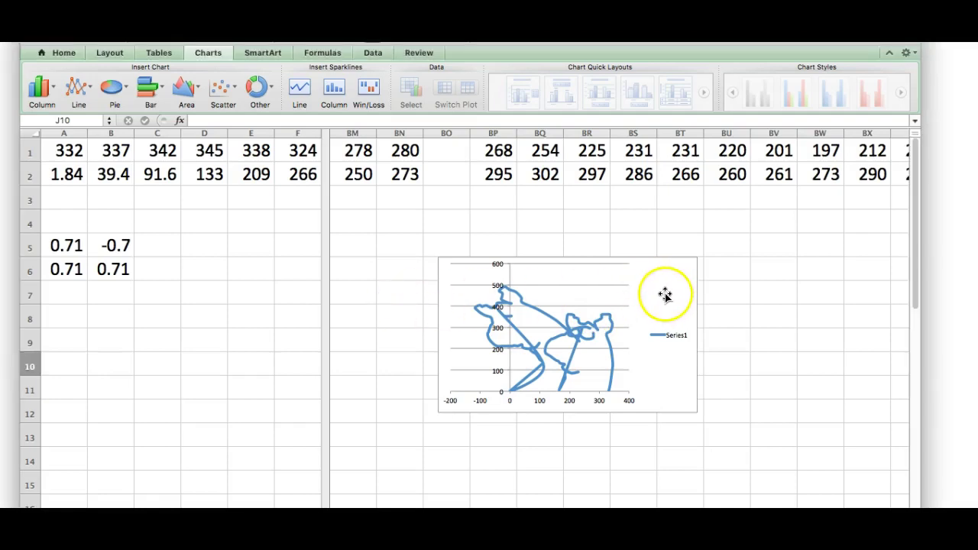
left_click_drag(665, 292, 276, 333)
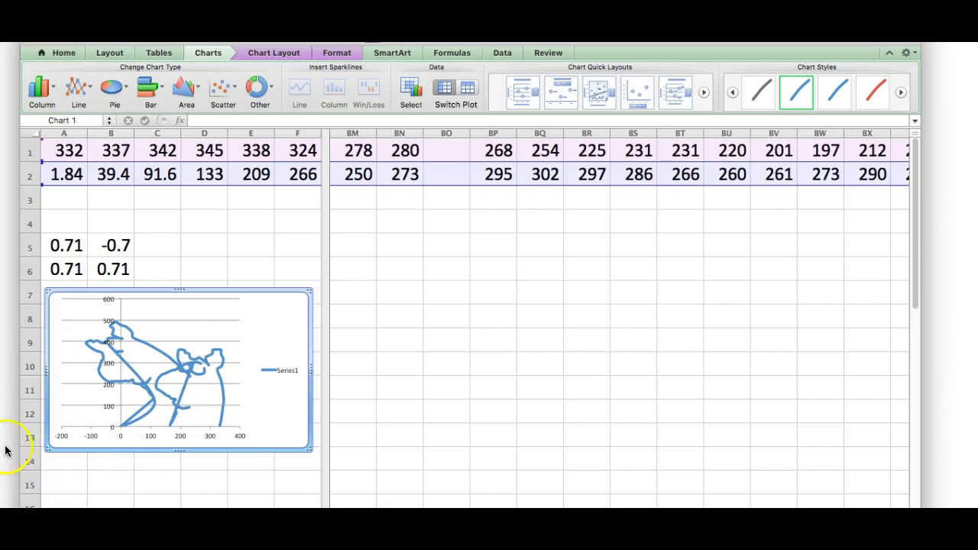
Step: Replace the top row of the transformation matrix with 1 in A5 and 0 in B5
left_click(74, 246)
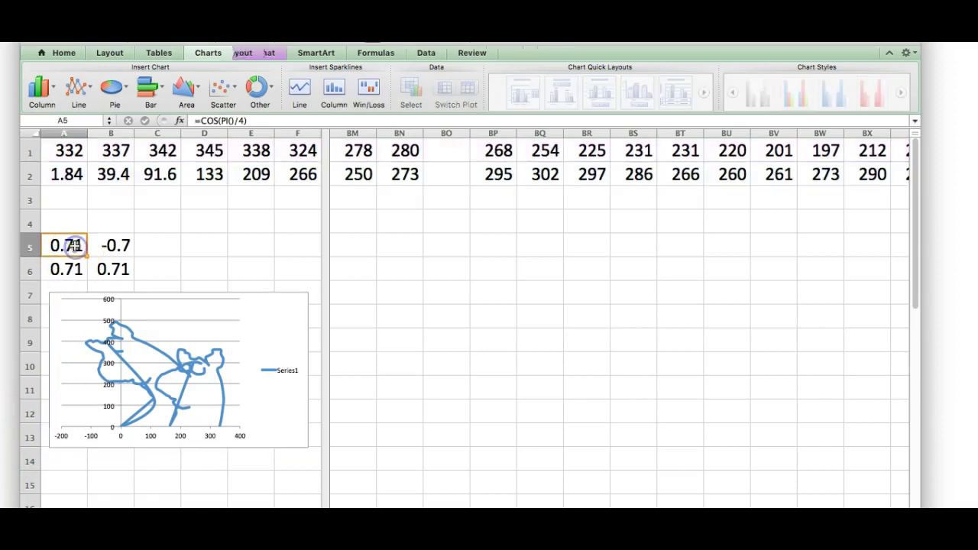
type("1")
key("Return")
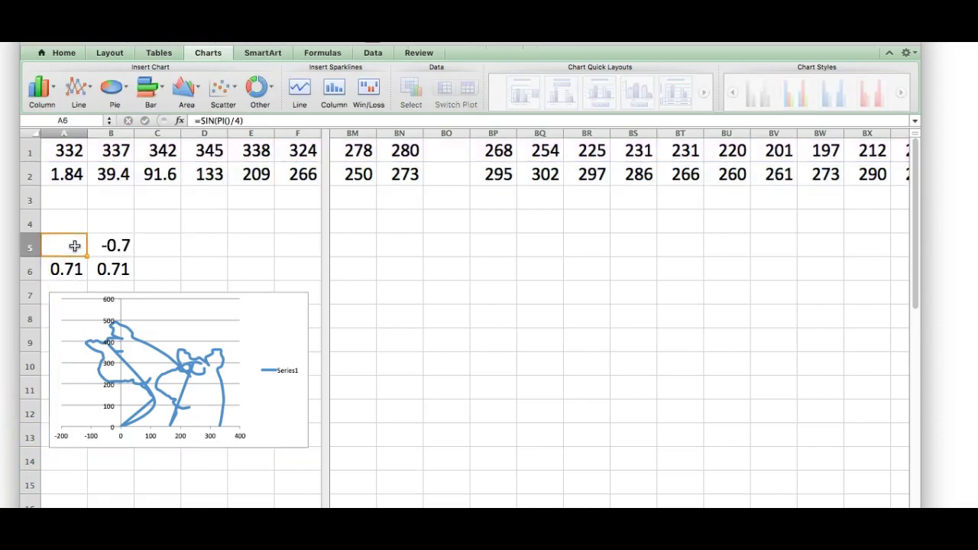
left_click(115, 245)
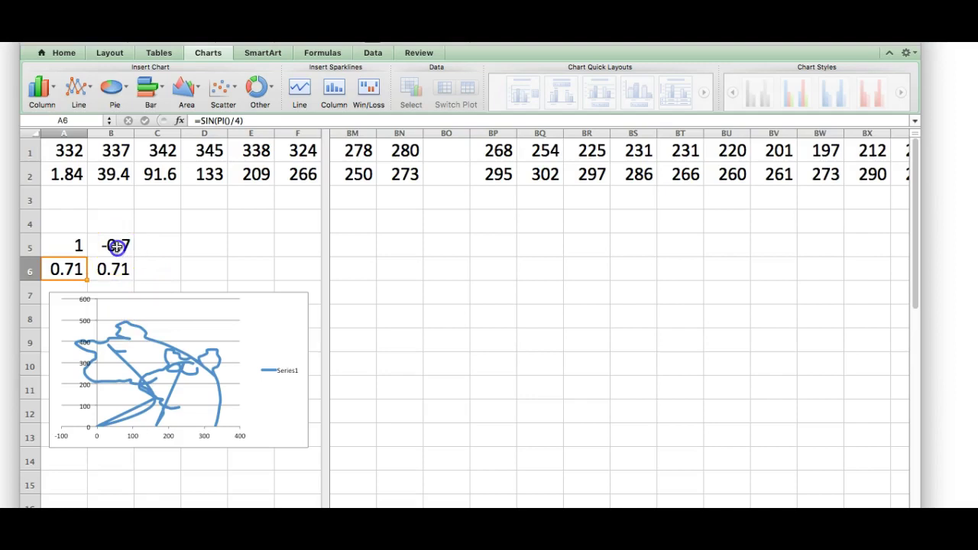
type("0")
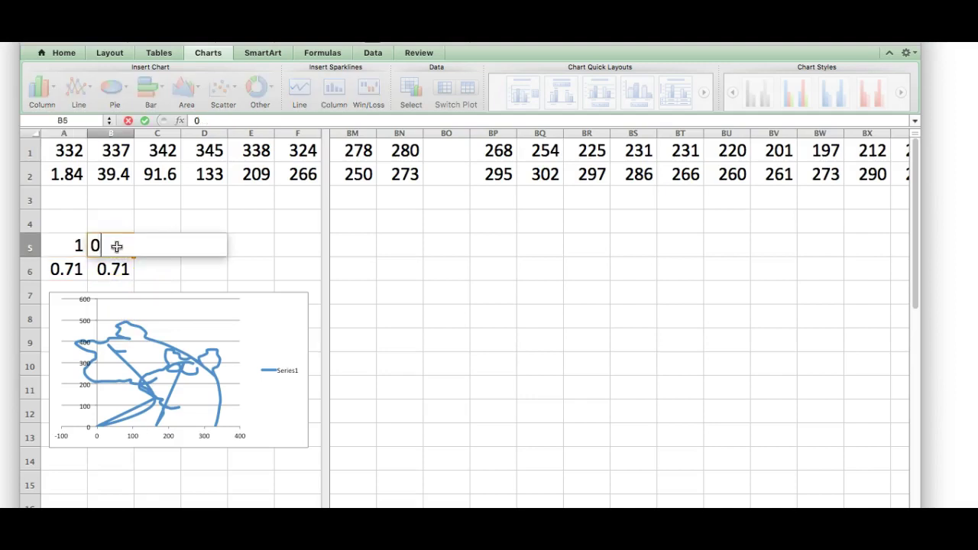
Step: Complete the reflection matrix by setting A6 to 0 and B6 to -1
left_click(74, 268)
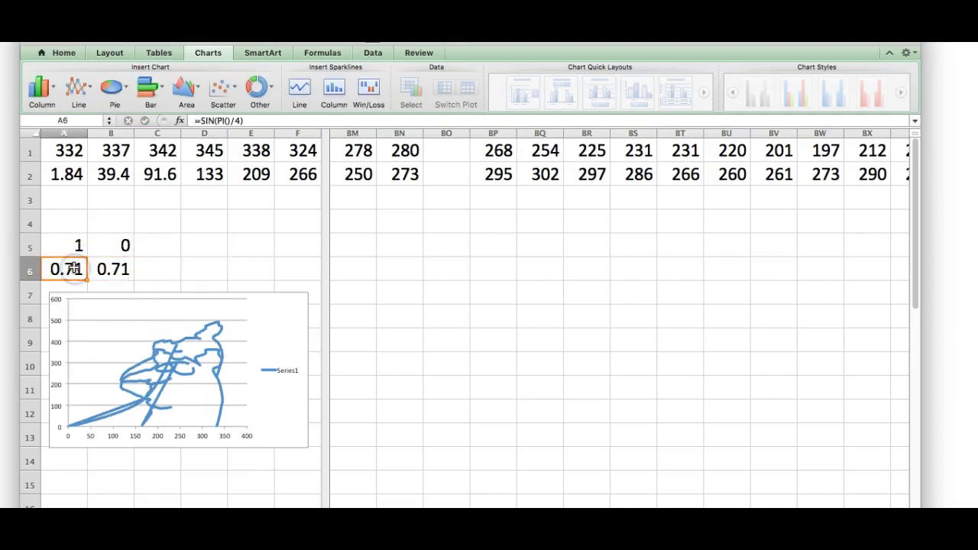
type("0")
key("Return")
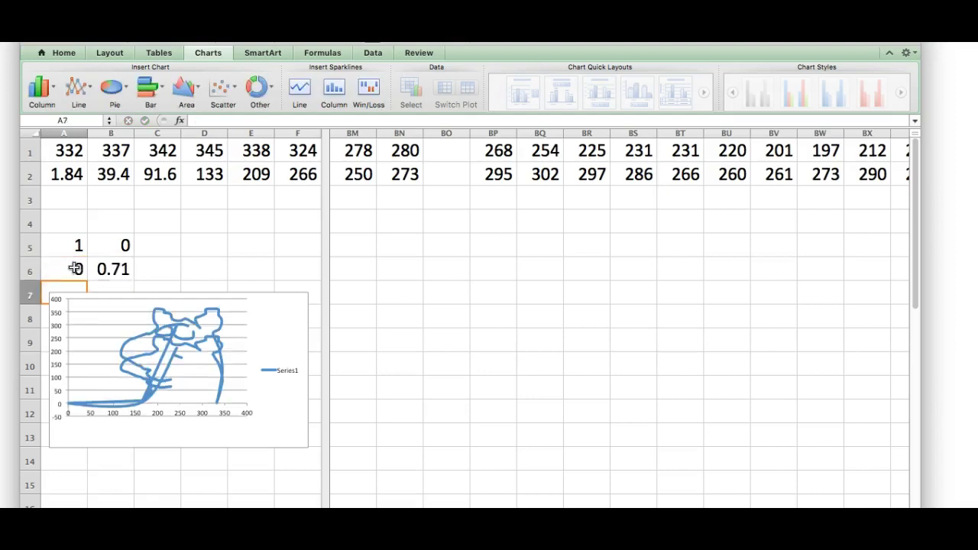
left_click(107, 269)
double_click(107, 269)
type("-")
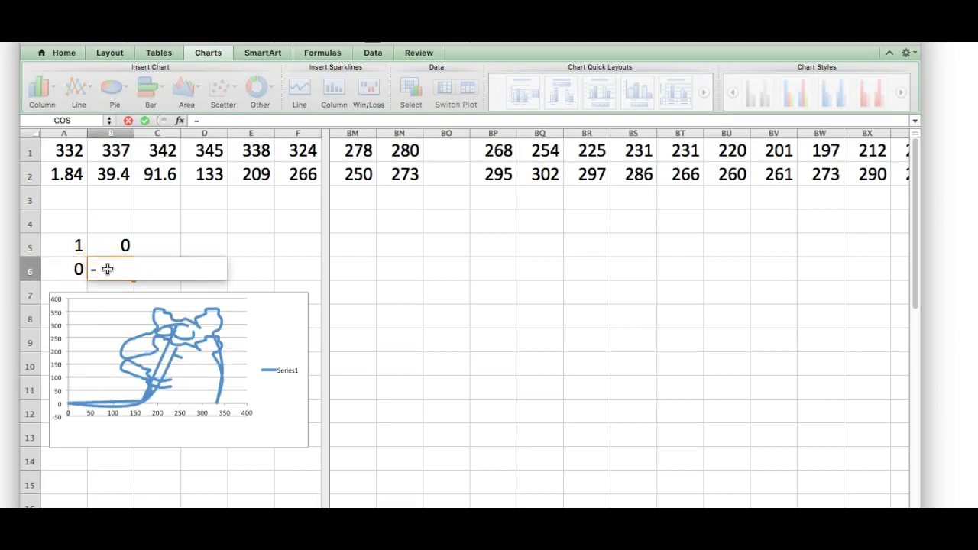
type("1")
key("Return")
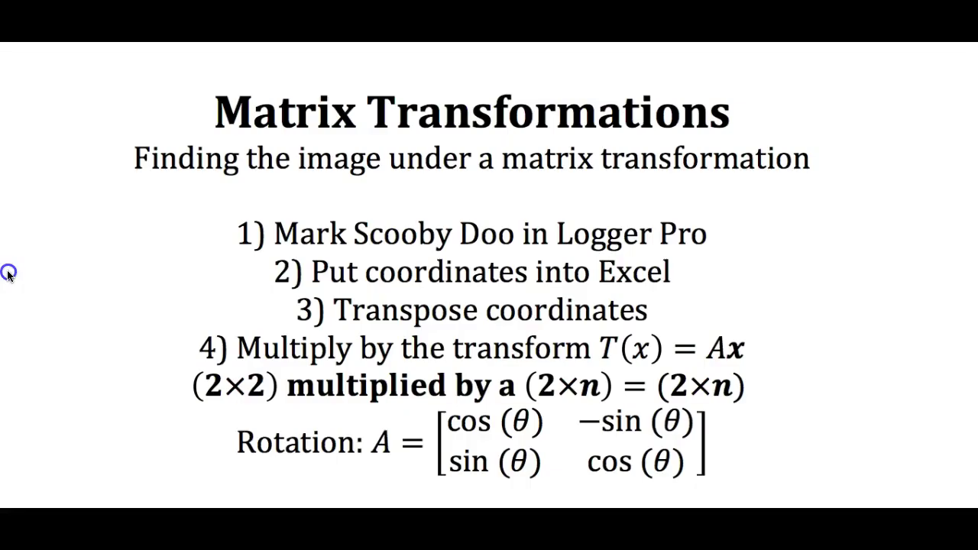
Step: Review the Matrix Transformations document's notes and example matrices for reflection, contraction or expansion, and shearing
left_click(8, 273)
scroll(374, 372, "down", 4)
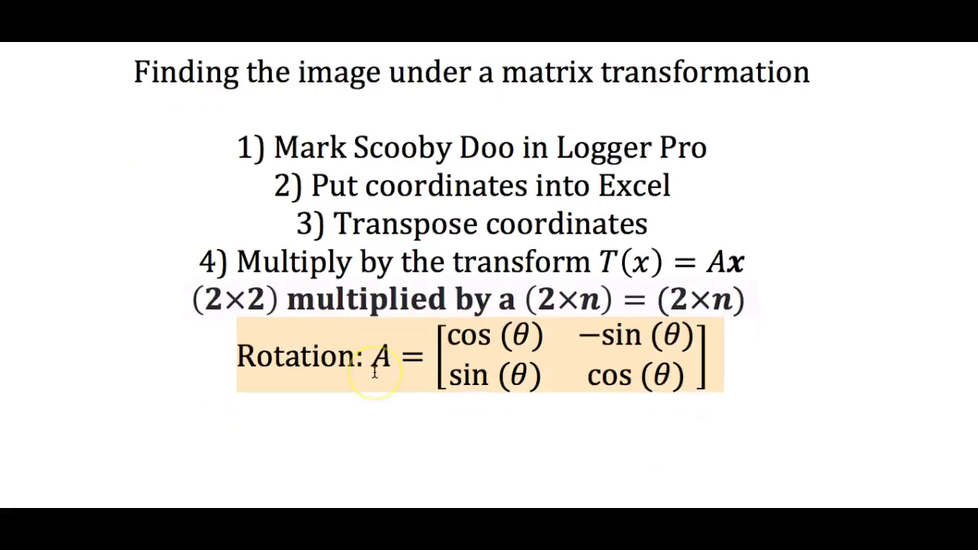
key("Return")
type("V")
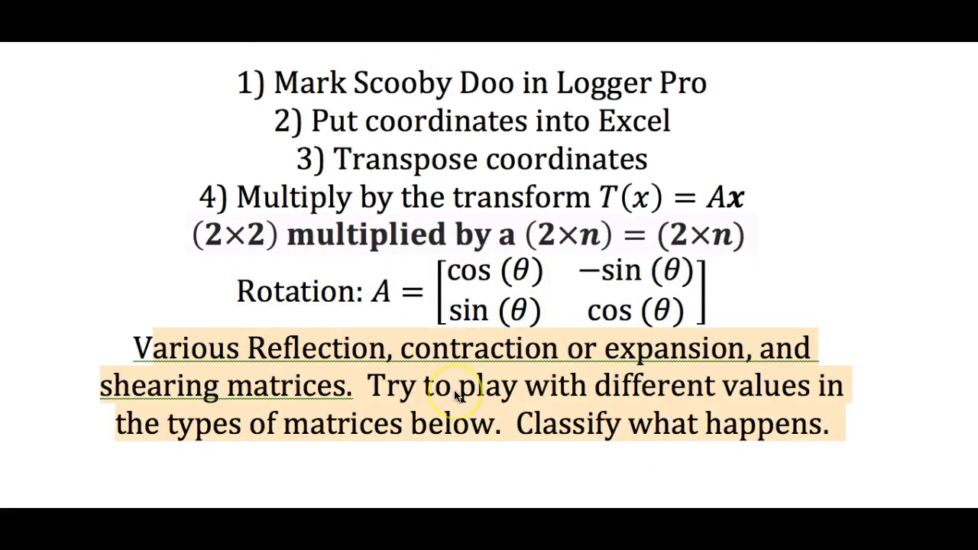
scroll(456, 394, "down", 2)
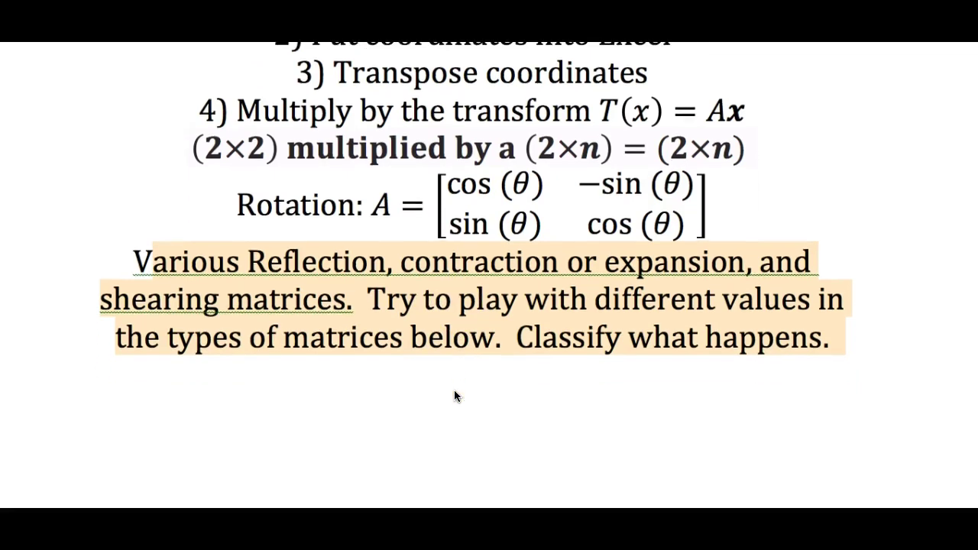
scroll(454, 389, "down", 1)
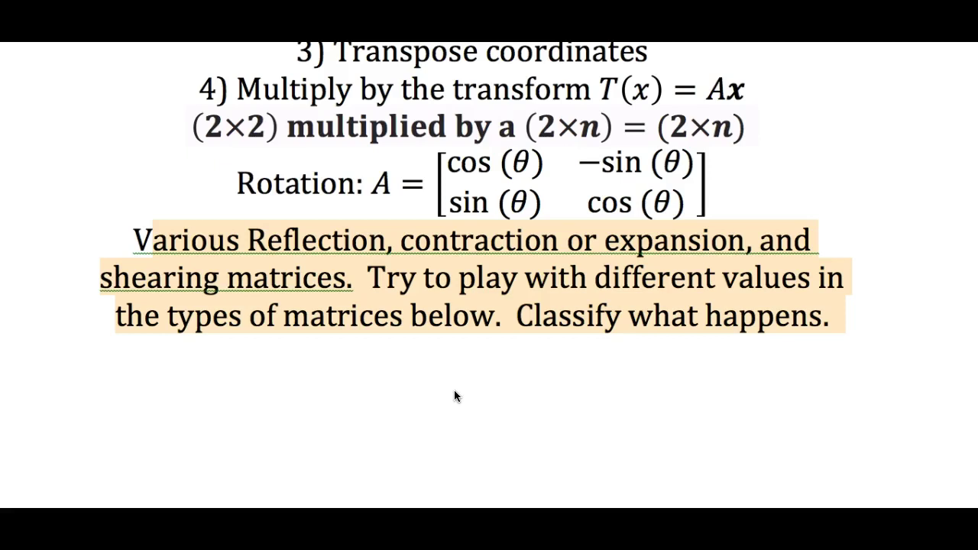
scroll(455, 391, "down", 3)
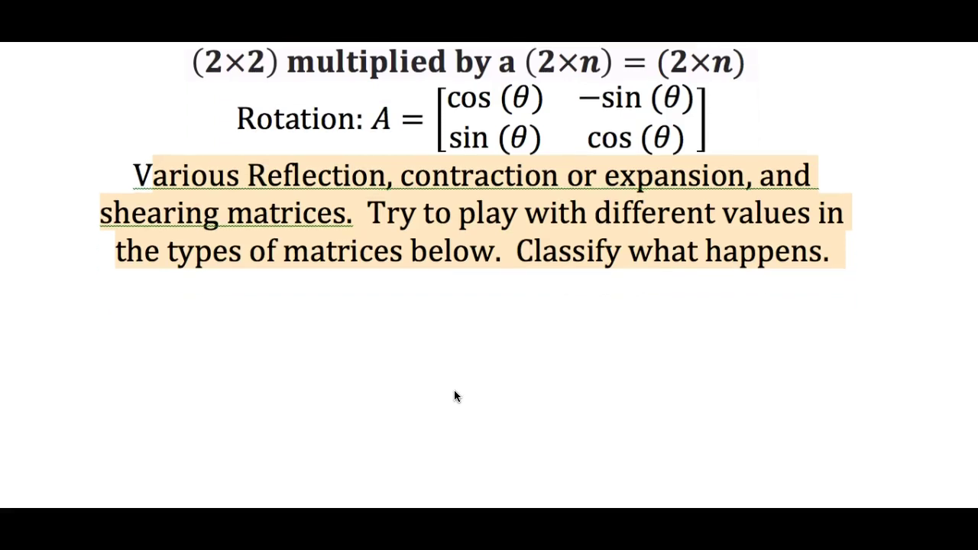
left_click(602, 426)
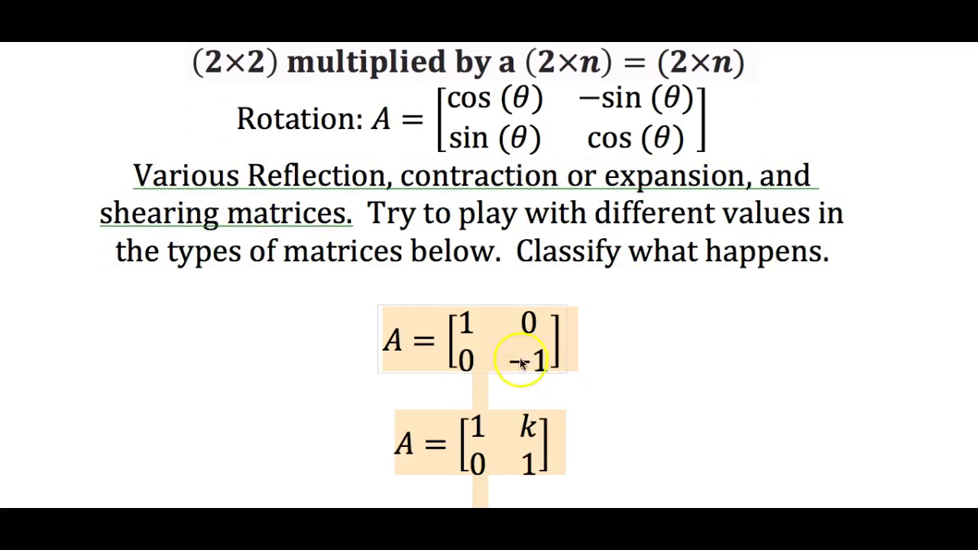
scroll(611, 378, "down", 5)
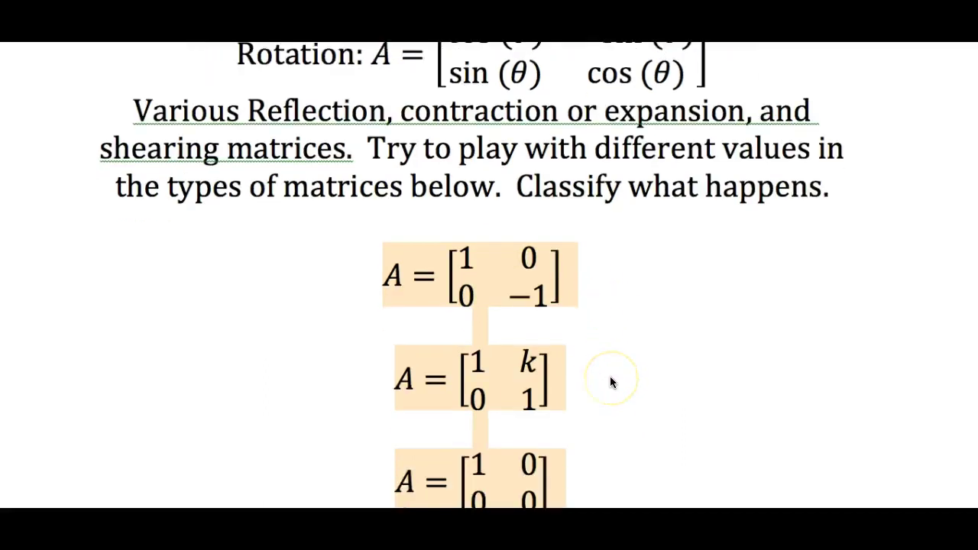
left_click(470, 144)
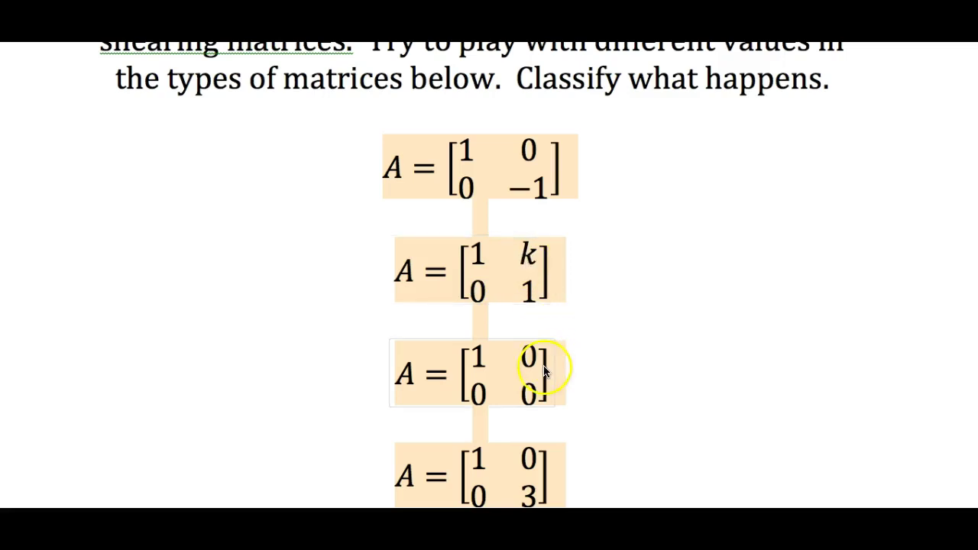
scroll(546, 372, "down", 3)
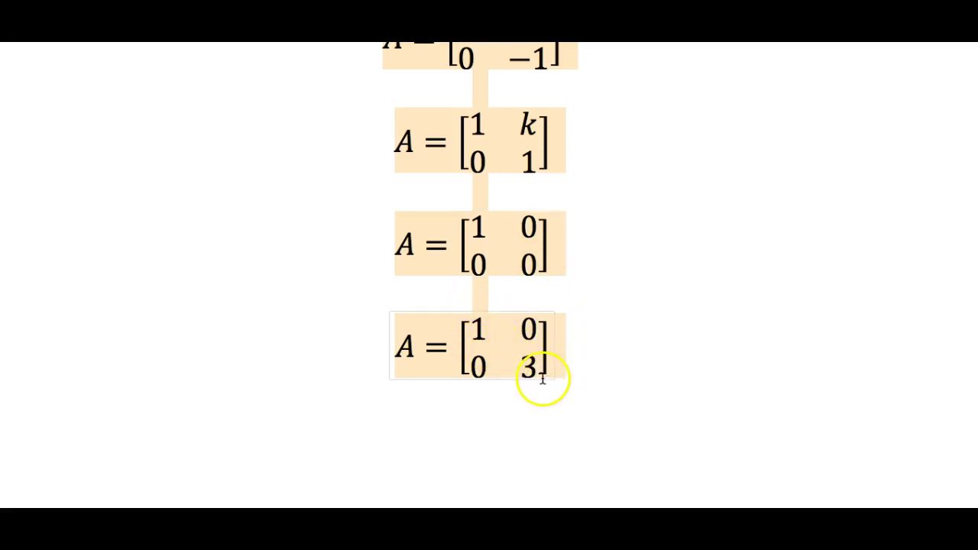
left_click(614, 367)
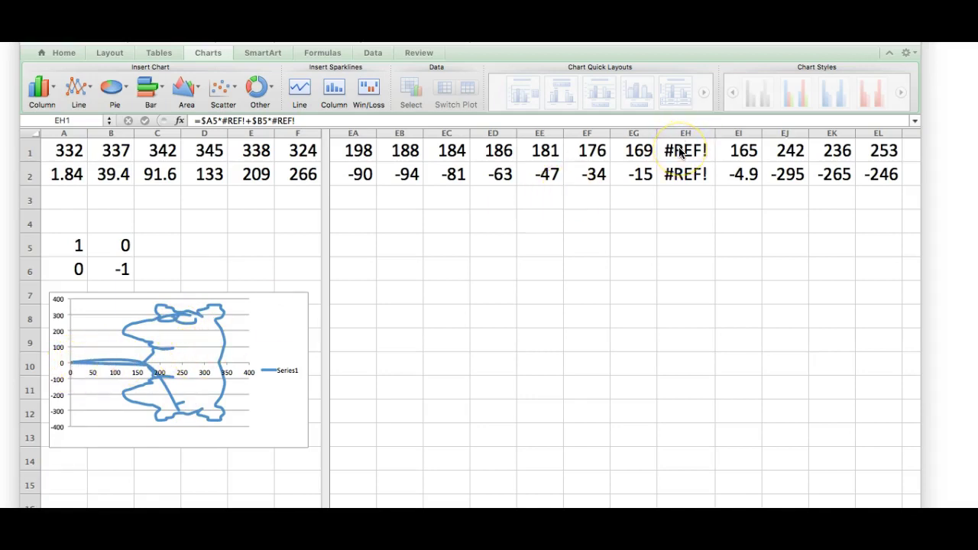
Step: In the workbook, take the #REF! formulas out of EH1:EH2 to break the charted line between the outline segments
left_click_drag(679, 153, 673, 177)
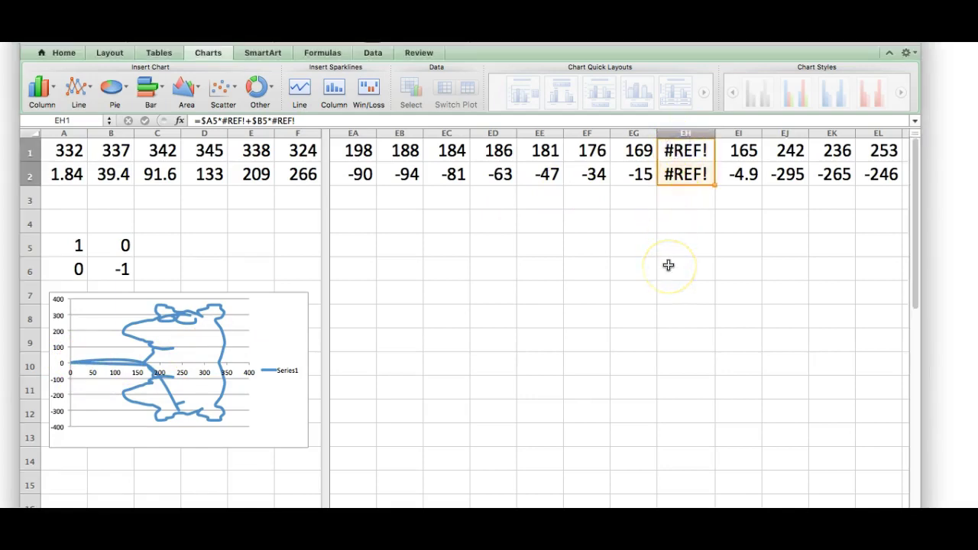
key("super+c")
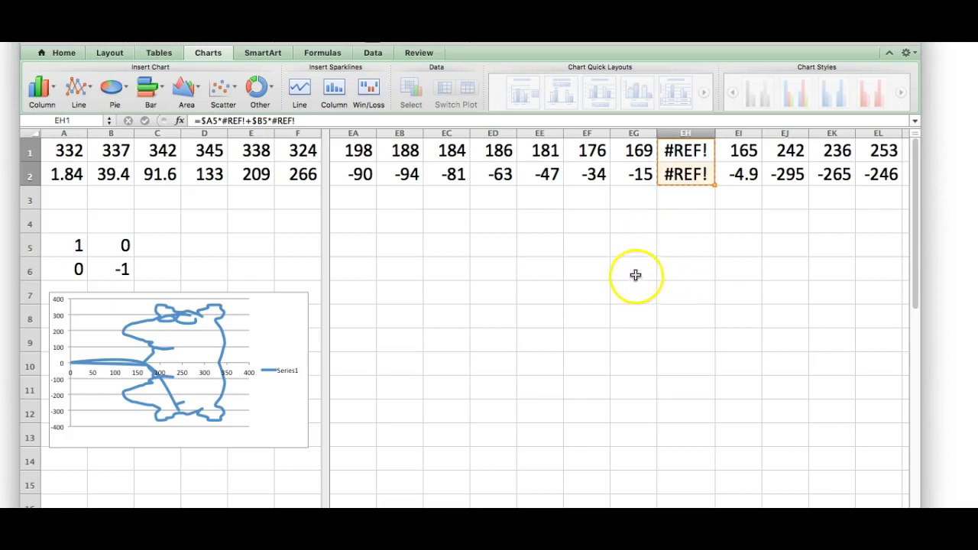
left_click(636, 275)
key("super+v")
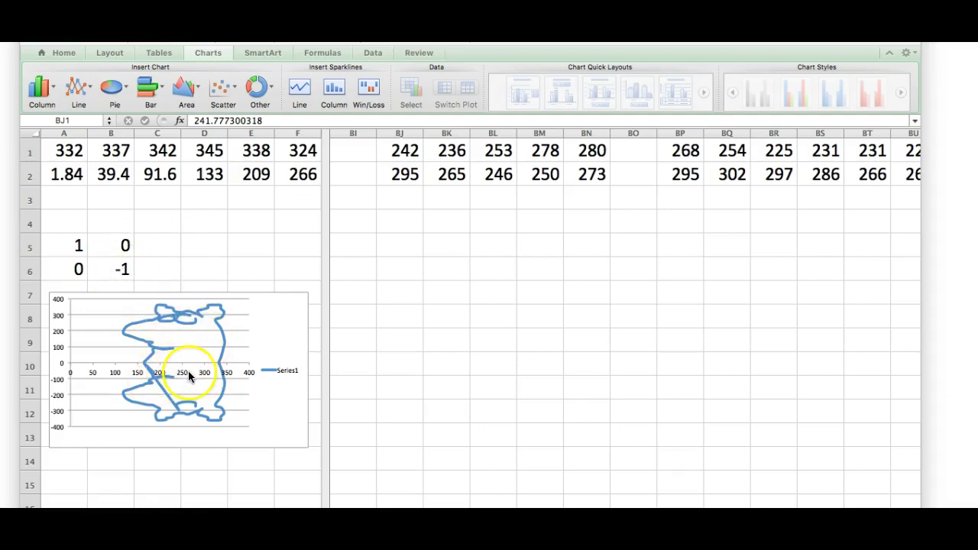
Step: Turn the matrix into a shear by setting B6 to 1 and B5 to 3
left_click(116, 269)
key("BackSpace")
type("1")
key("Return")
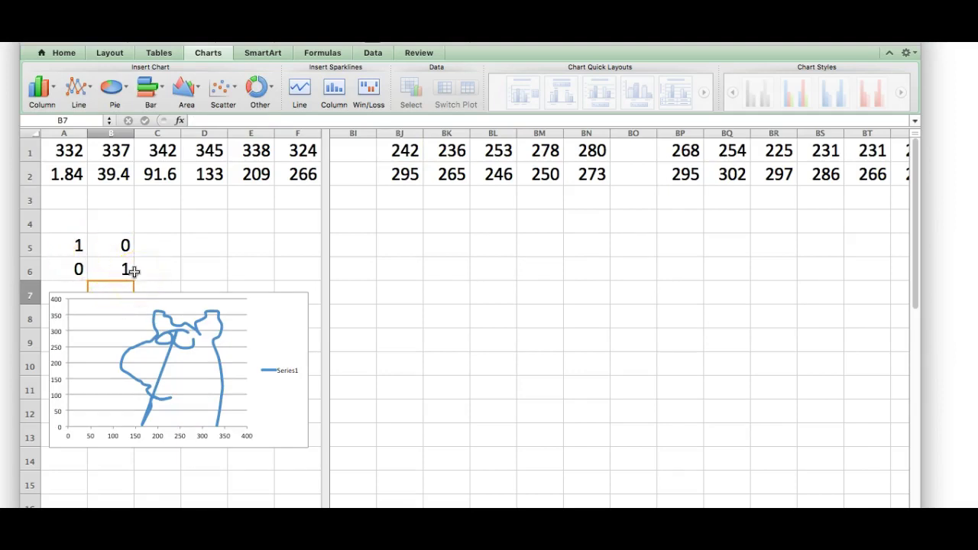
left_click(119, 245)
type("3")
key("Return")
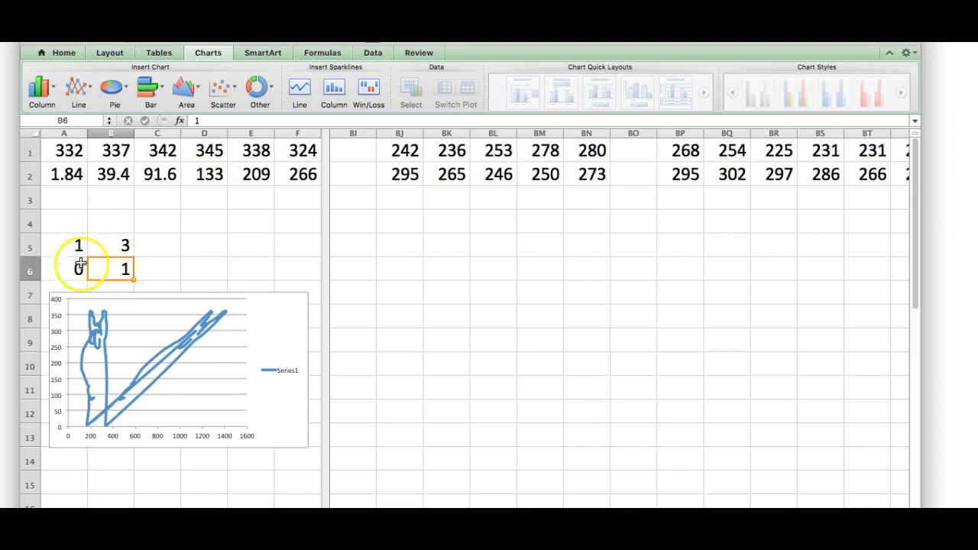
mouse_move(109, 430)
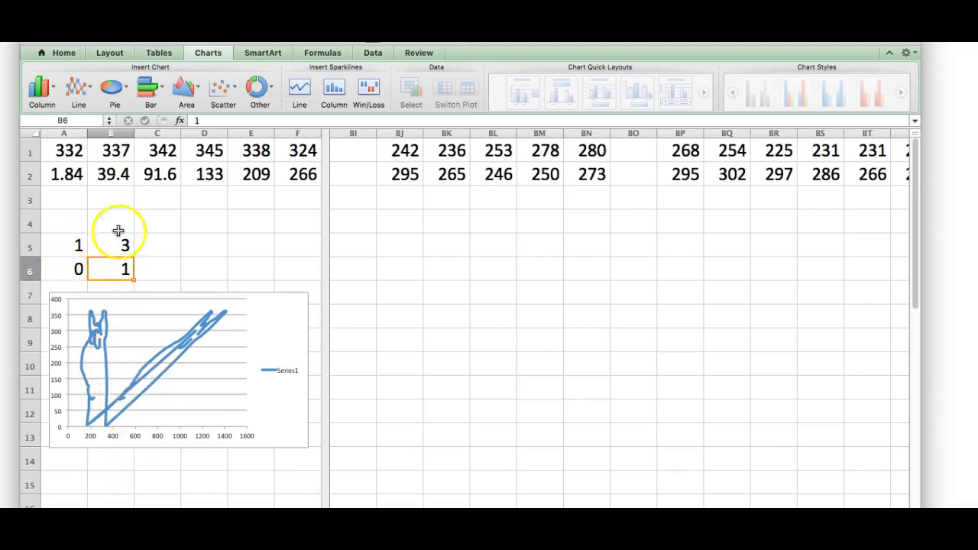